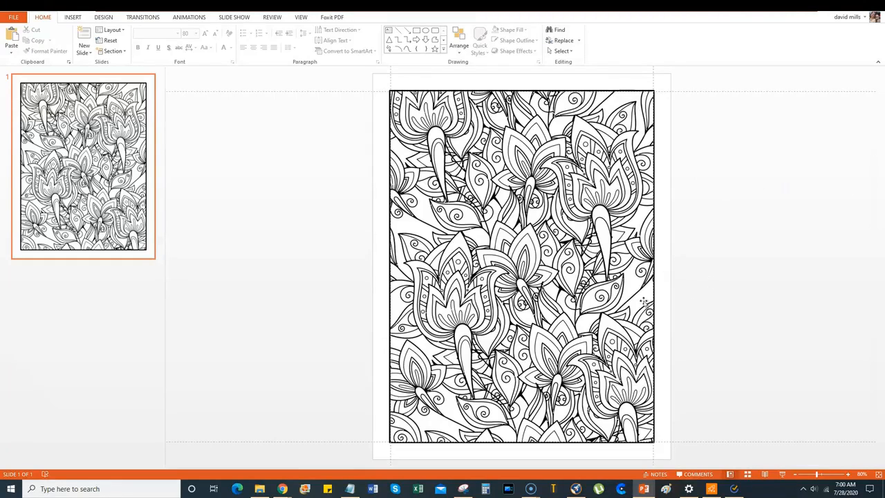
# Switch to Pinterest in Chrome and browse the "nurse quotes" search results for a quote to use.
pyautogui.moveTo(281, 488)
pyautogui.click(298, 455)
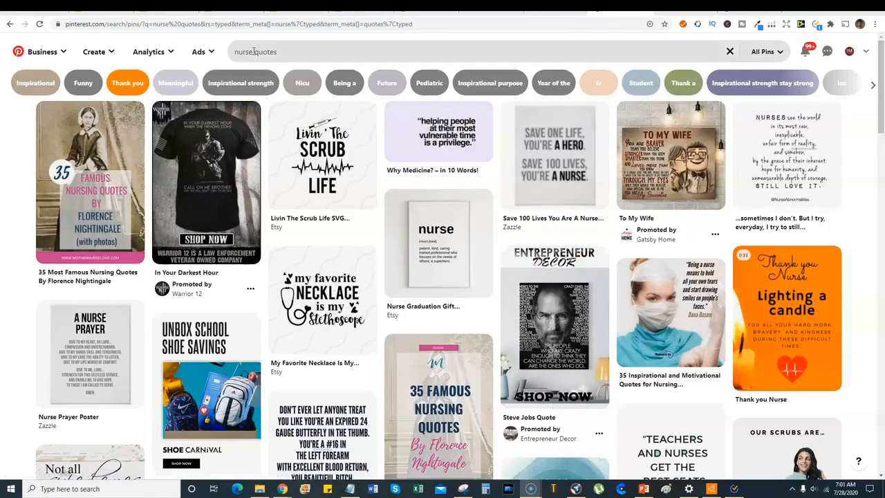
pyautogui.moveTo(254, 51); pyautogui.dragTo(229, 55)
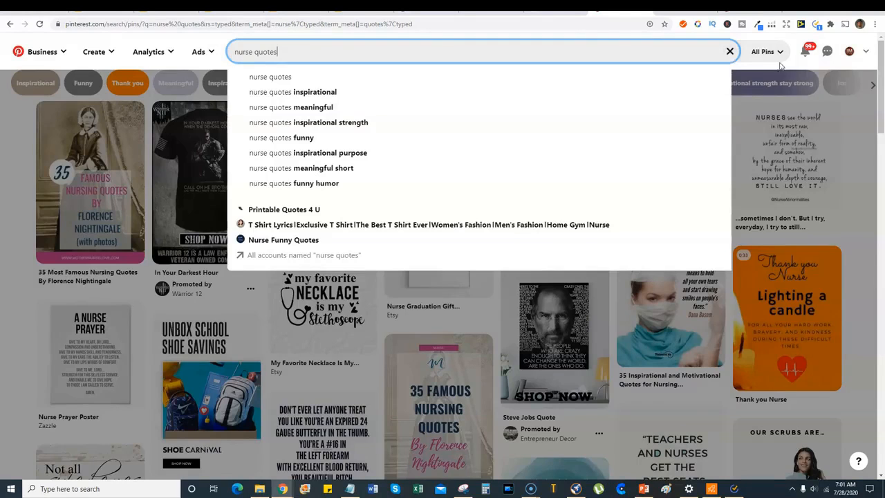
pyautogui.scroll(-2, 872, 128)
pyautogui.press('Return')
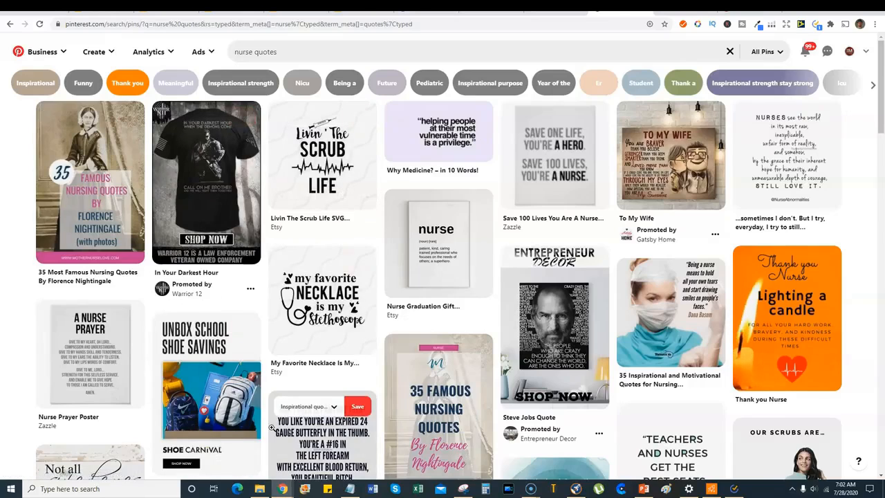
pyautogui.scroll(-1, 271, 428)
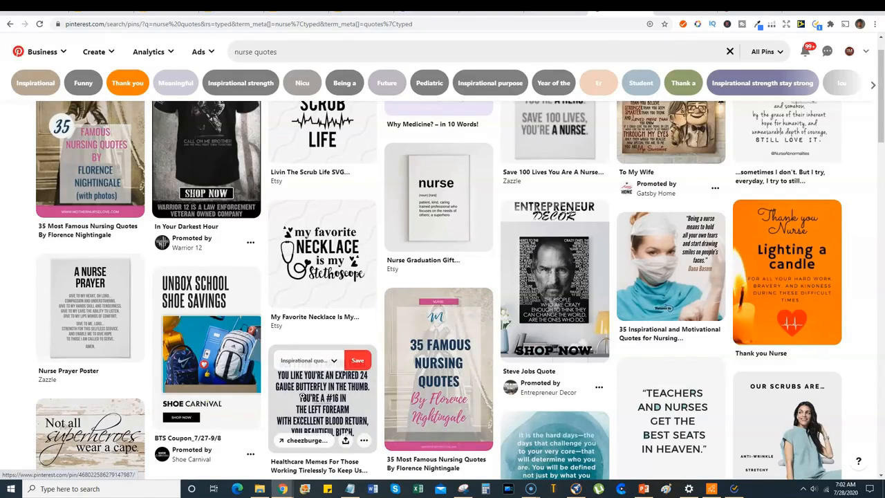
pyautogui.scroll(-1, 551, 372)
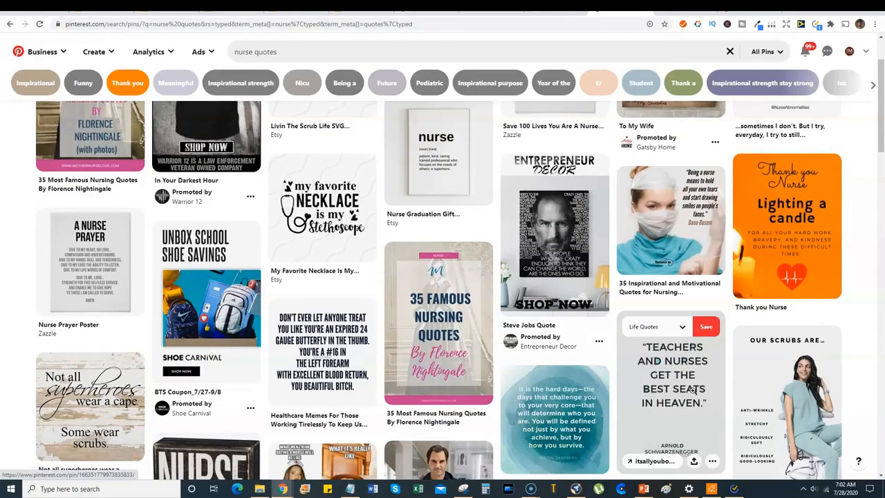
pyautogui.scroll(2, 667, 426)
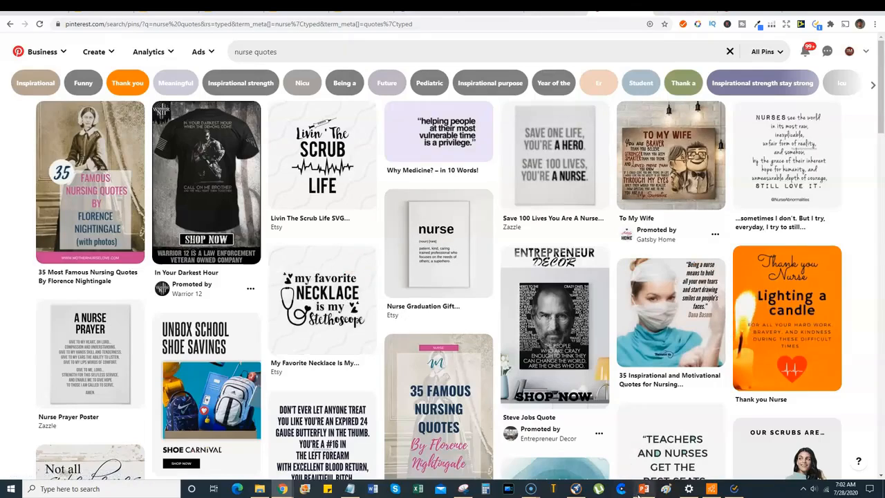
# Switch to PowerPoint and insert plain black WordArt over the floral coloring page with "My Favorite" as its first line.
pyautogui.moveTo(642, 492)
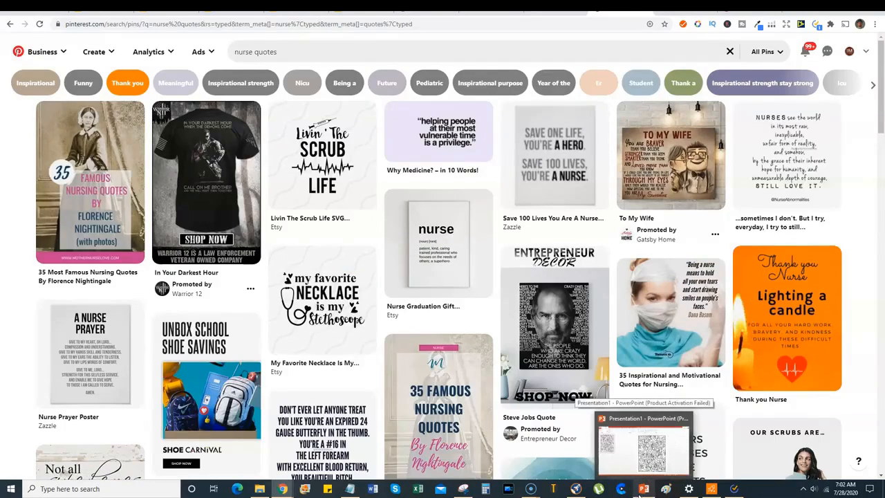
pyautogui.click(642, 489)
pyautogui.click(517, 205)
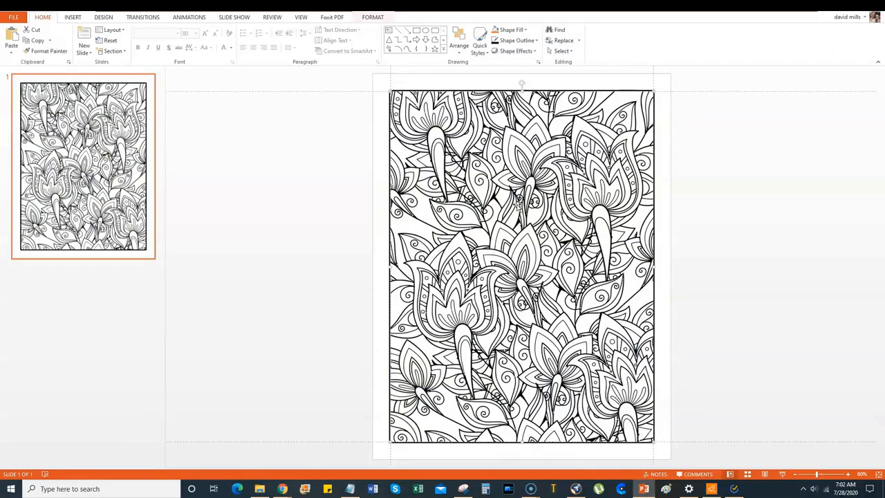
pyautogui.click(72, 17)
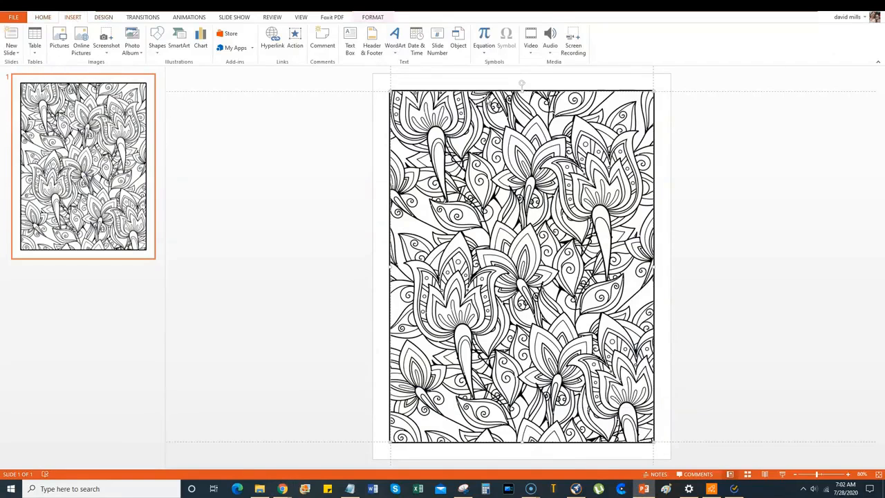
pyautogui.click(394, 39)
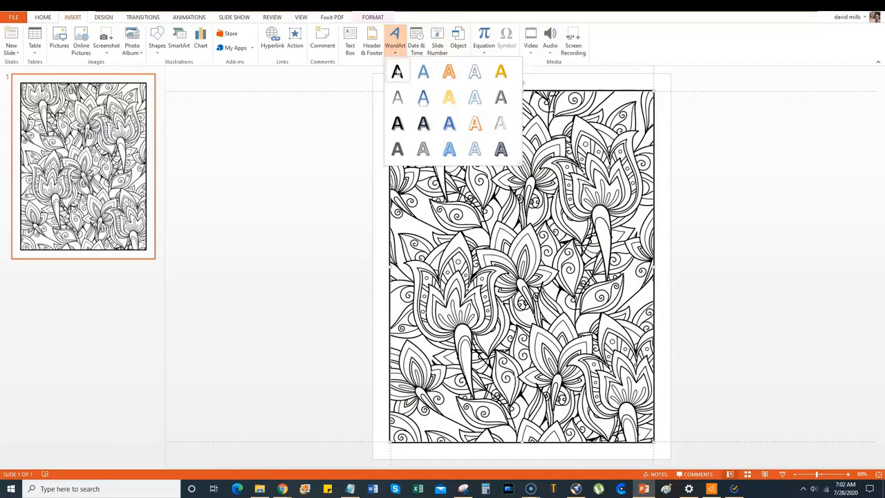
pyautogui.click(398, 72)
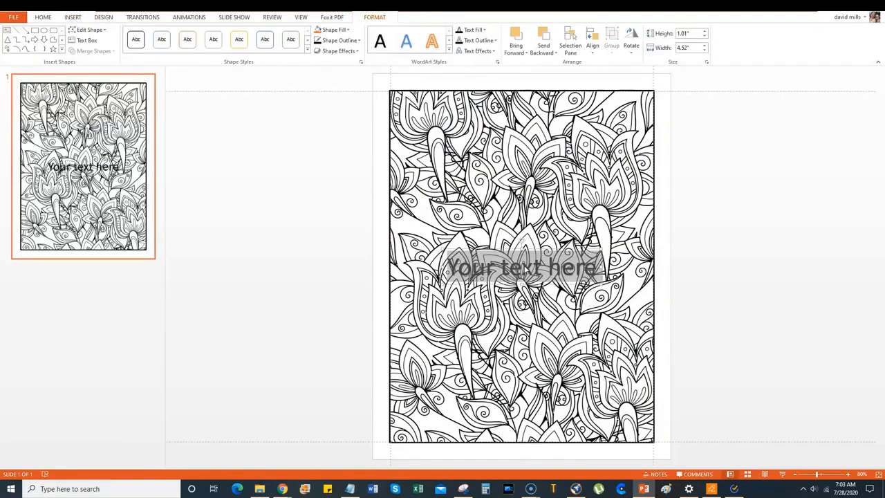
pyautogui.write('M')
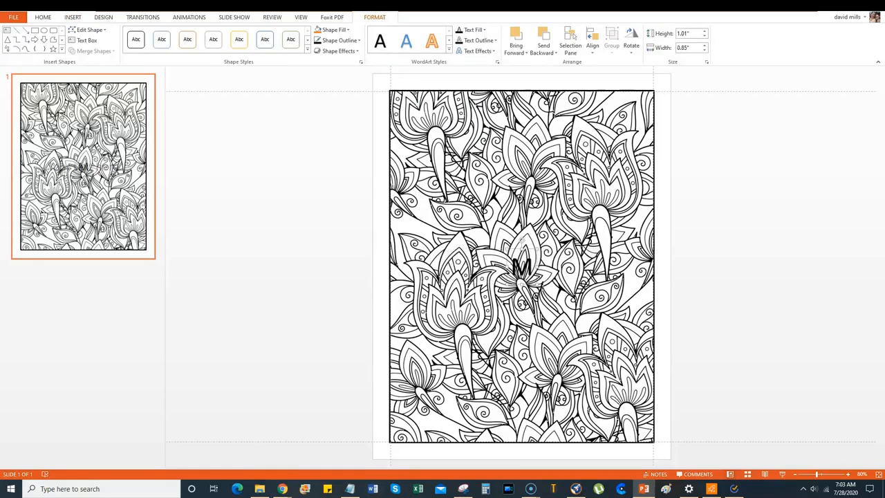
pyautogui.write('y Favorite')
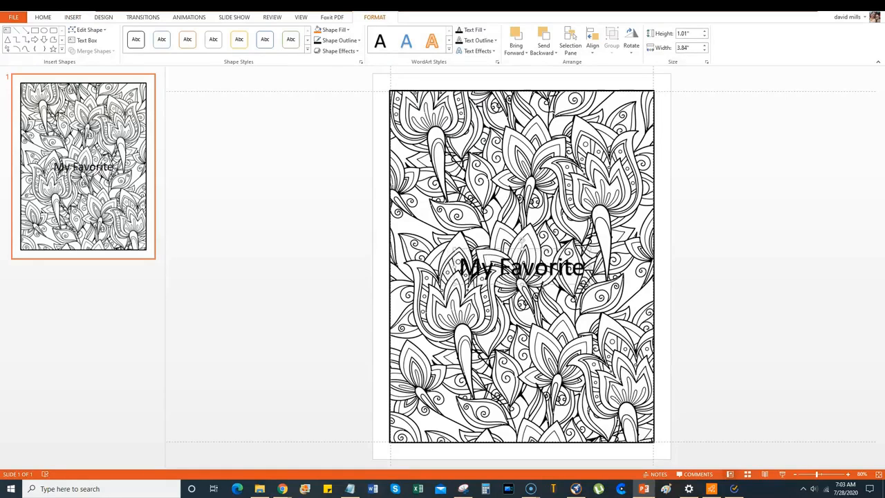
pyautogui.press('Return')
# Check the necklace quote on Pinterest and add the lines "Necklace", "Is my" and "Stethescope" to the WordArt.
pyautogui.moveTo(282, 489)
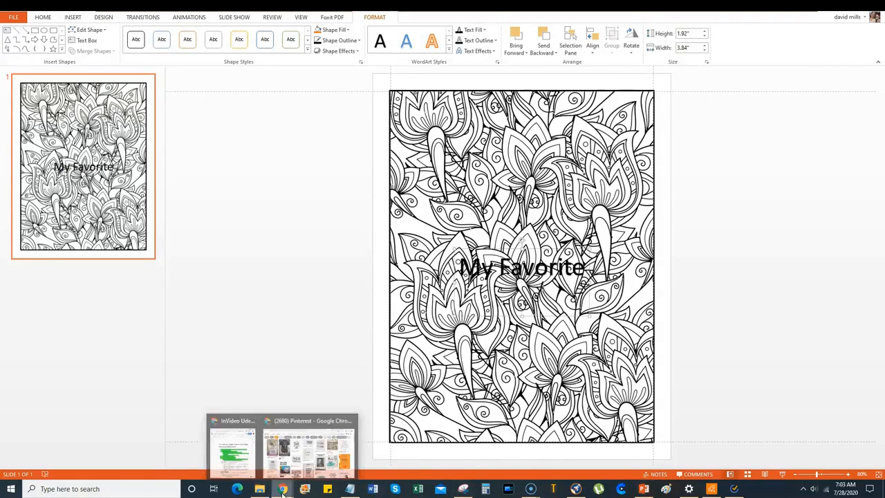
pyautogui.click(320, 464)
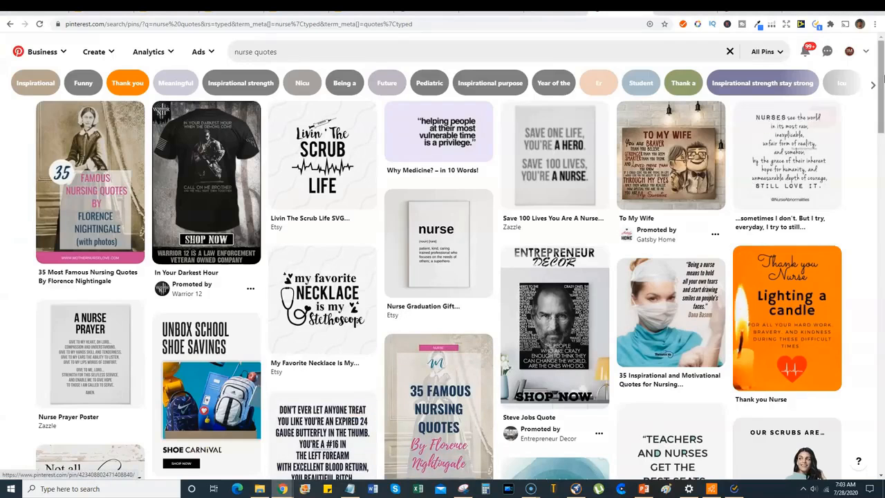
pyautogui.click(832, 8)
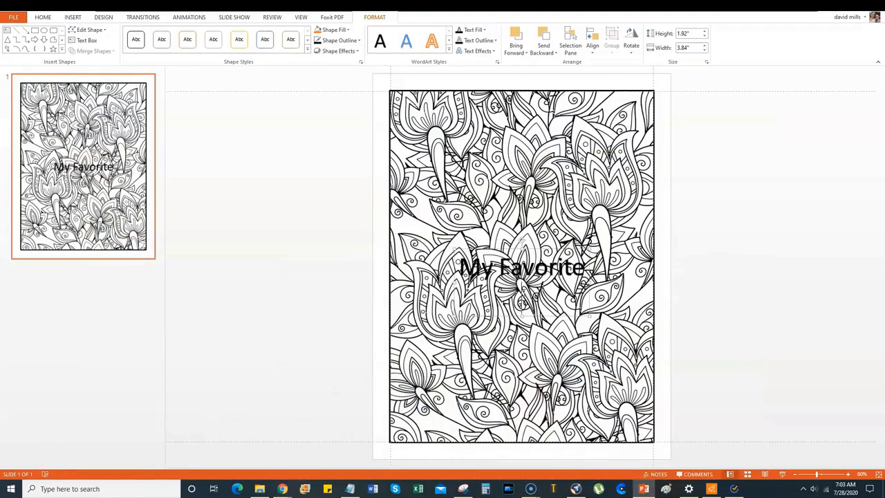
pyautogui.write('Neckla')
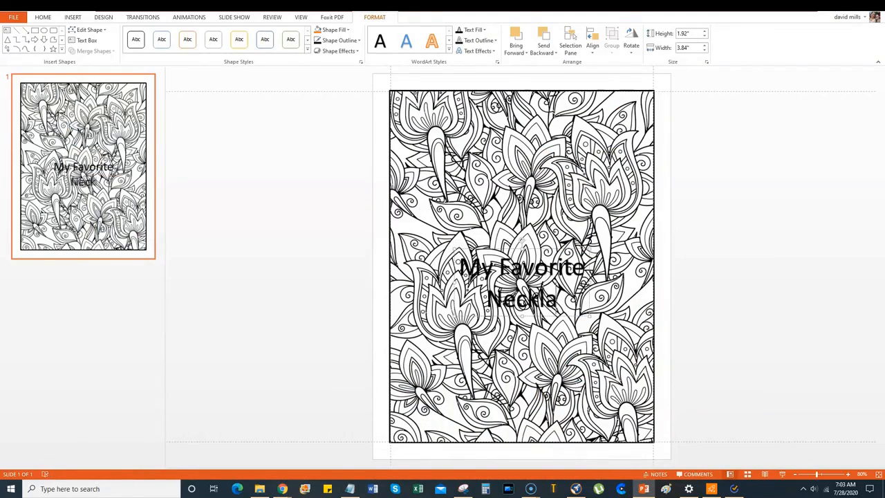
pyautogui.write('ceIs myst')
pyautogui.press('BackSpace')
pyautogui.press('BackSpace')
pyautogui.write('Steth')
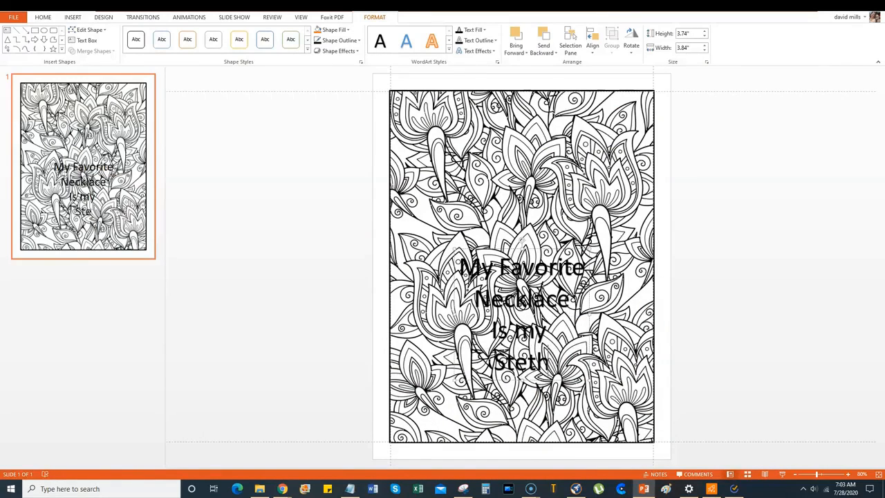
pyautogui.write('escope')
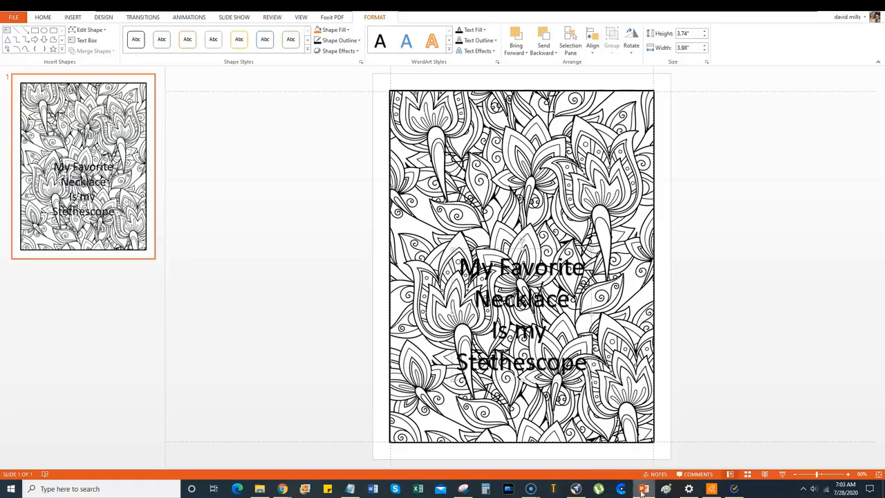
# Check the spelling in the Pinterest quote and correct the WordArt's last word to "Stethoscope".
pyautogui.moveTo(282, 488)
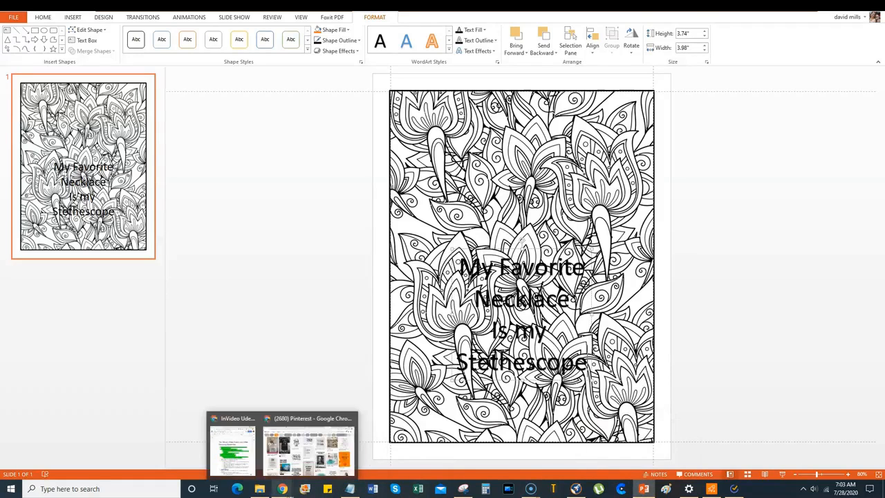
pyautogui.click(318, 462)
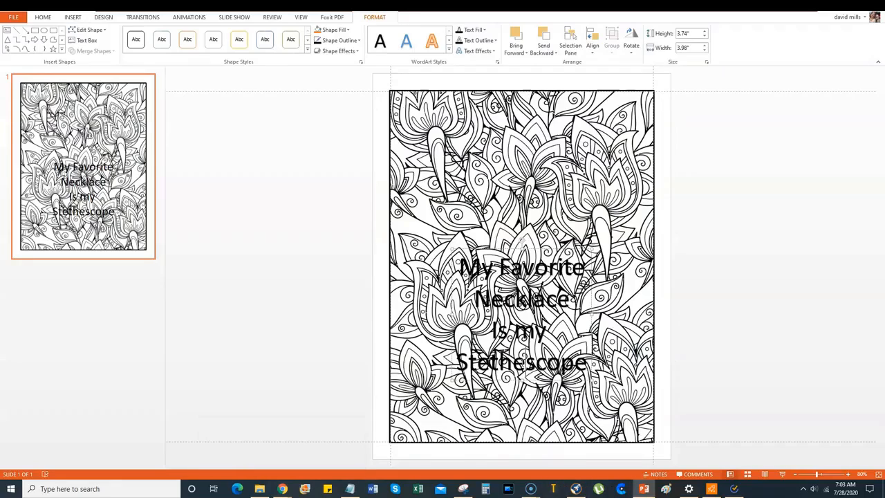
pyautogui.press('BackSpace')
pyautogui.write('o')
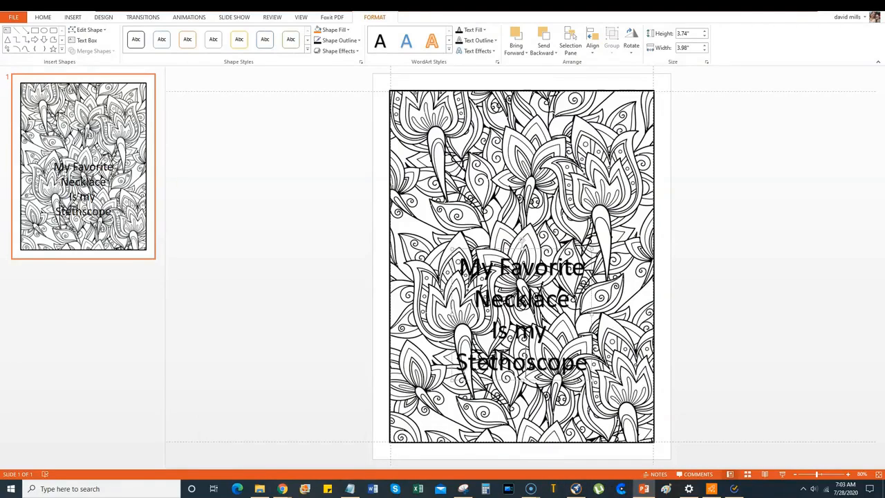
# Move the quote's WordArt box up so that it sits around the middle of the coloring page.
pyautogui.click(732, 362)
pyautogui.click(527, 301)
pyautogui.moveTo(534, 253); pyautogui.dragTo(534, 203)
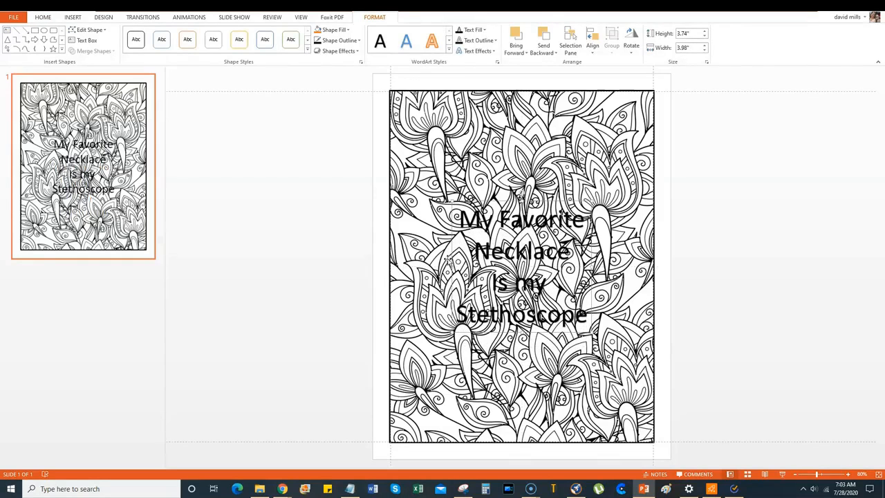
pyautogui.moveTo(500, 197)
pyautogui.mouseDown()
pyautogui.moveTo(500, 208)
pyautogui.moveTo(500, 184)
pyautogui.moveTo(502, 199)
pyautogui.mouseUp()
# Set the font of the whole four-line quote to Poetsen One.
pyautogui.moveTo(588, 315); pyautogui.dragTo(457, 216)
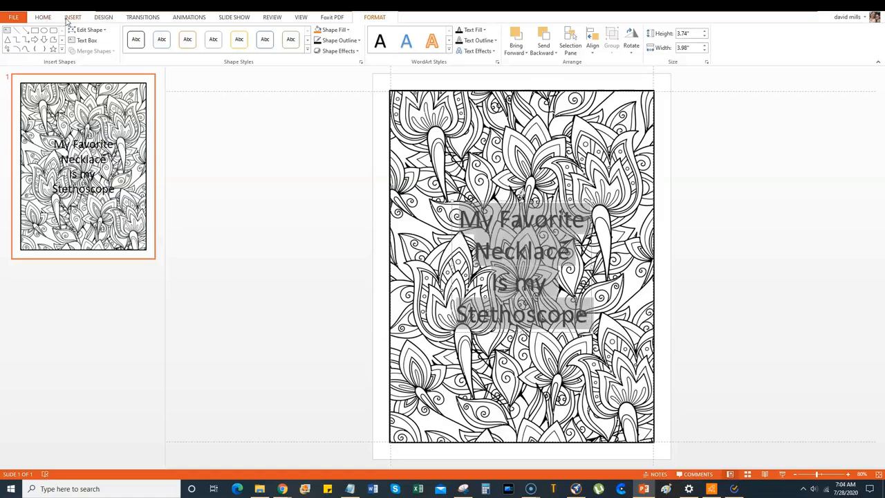
pyautogui.click(43, 17)
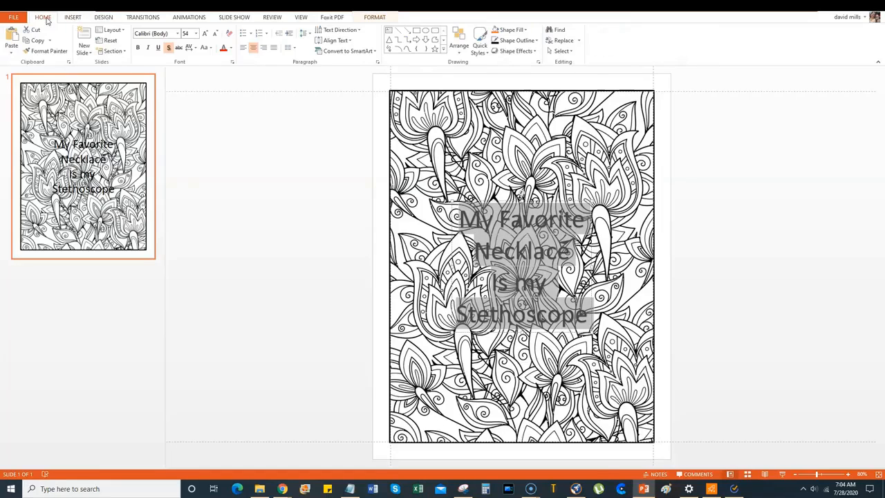
pyautogui.click(178, 35)
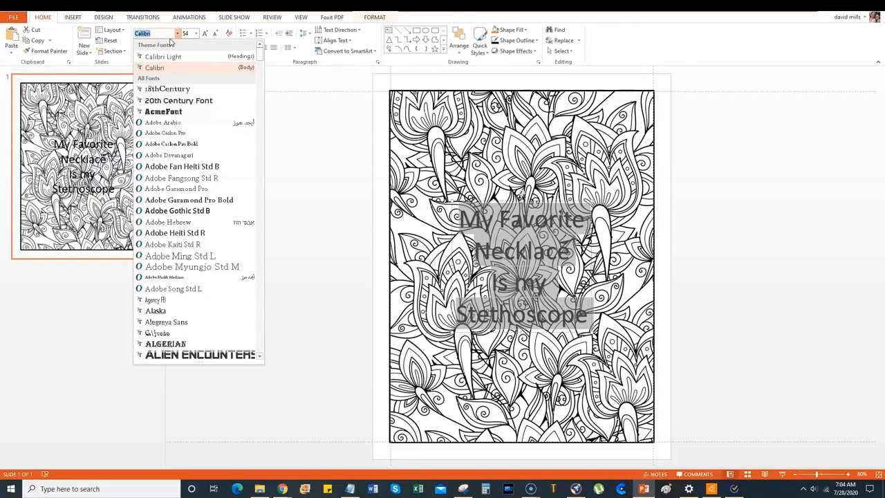
pyautogui.write('Poetsen One')
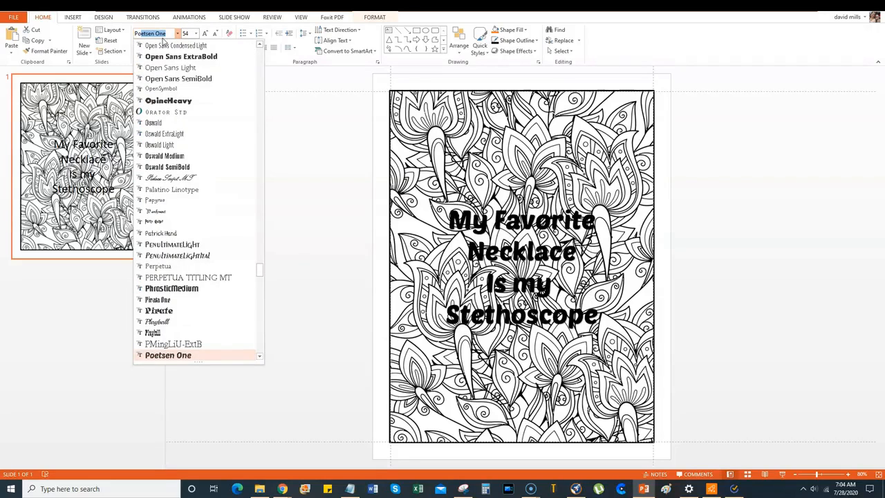
pyautogui.press('Return')
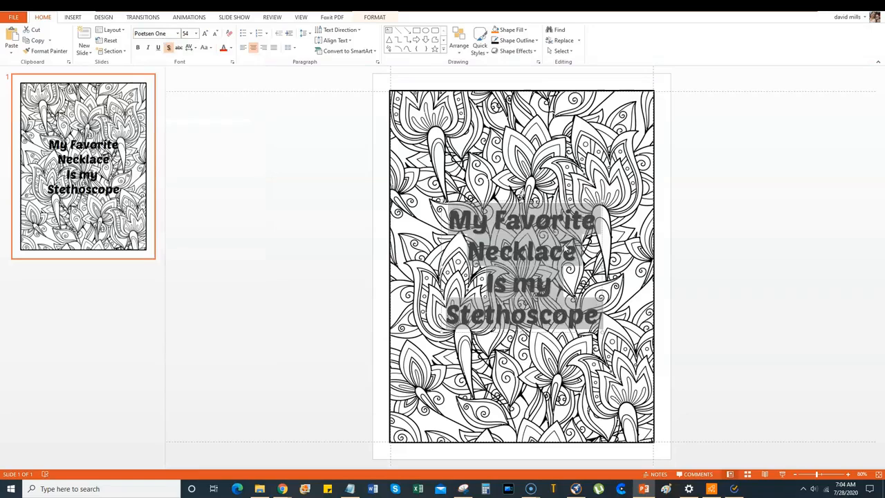
# Change the font of the word "Necklace" in the quote to Almonte.
pyautogui.click(567, 250)
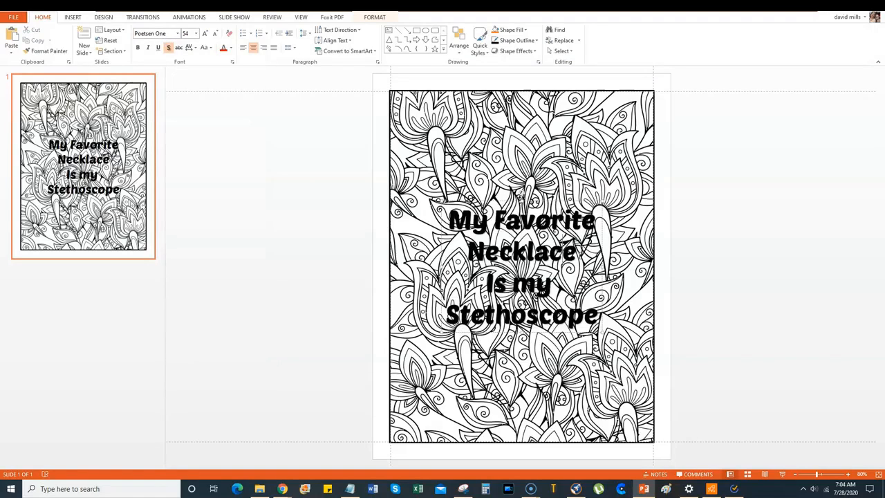
pyautogui.moveTo(581, 251); pyautogui.dragTo(466, 252)
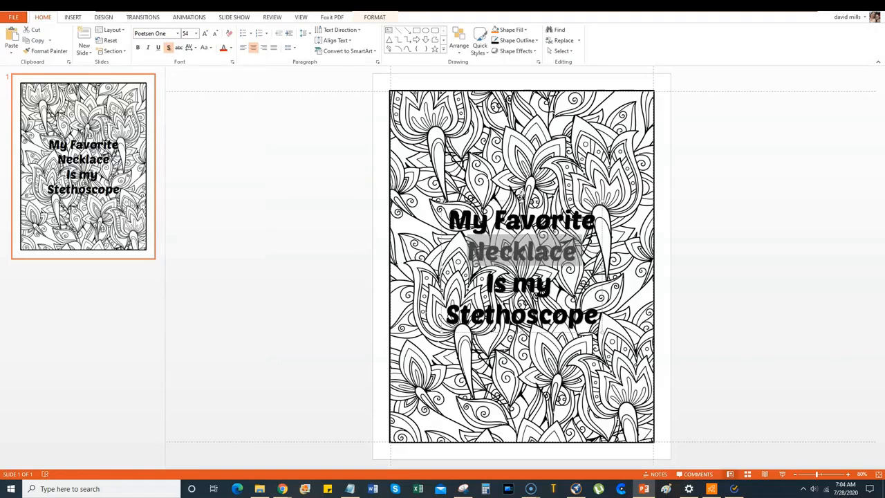
pyautogui.click(177, 34)
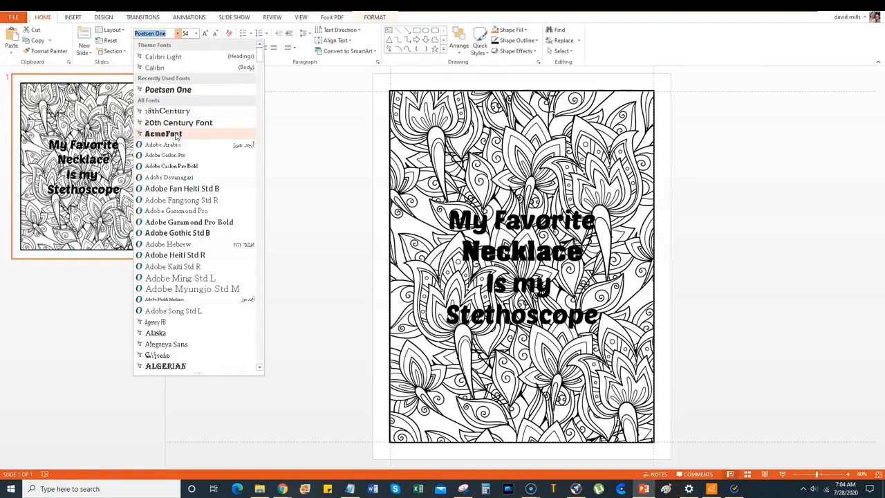
pyautogui.scroll(-4, 194, 220)
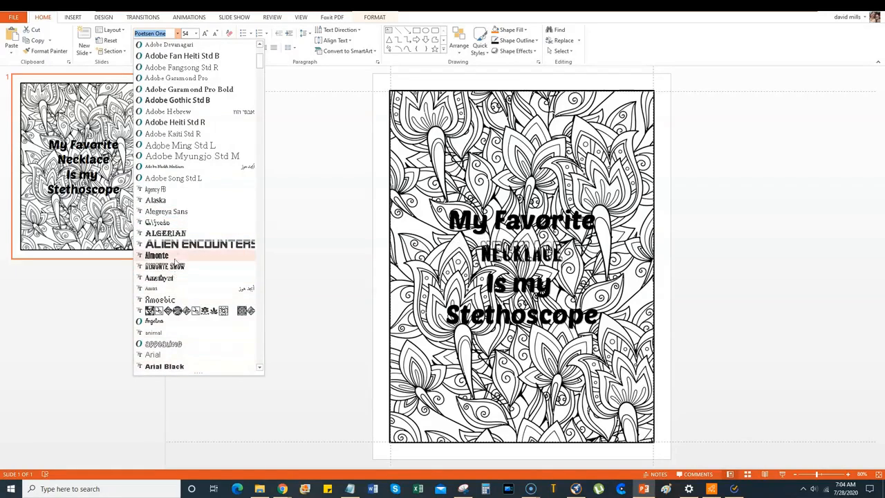
pyautogui.scroll(-2, 177, 266)
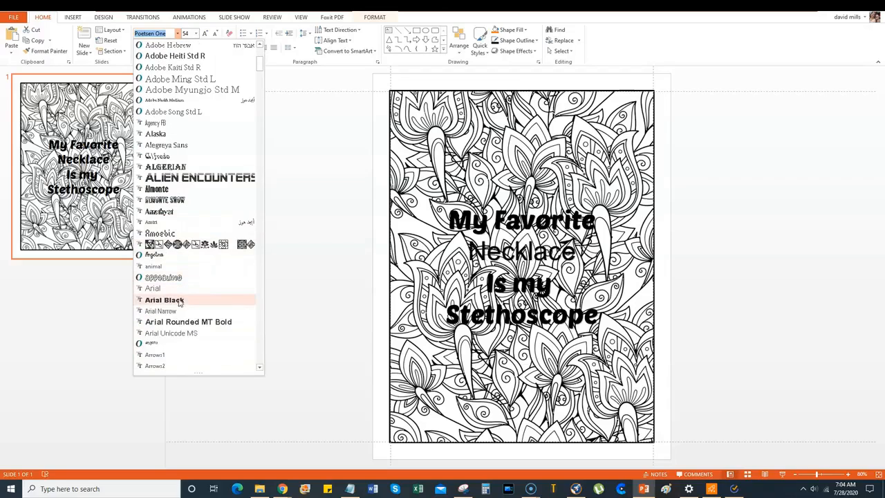
pyautogui.scroll(-4, 181, 304)
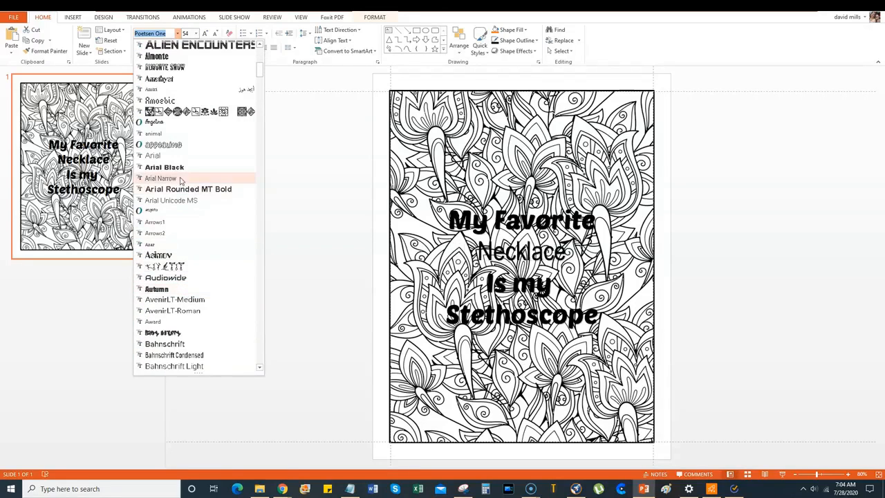
pyautogui.scroll(2, 188, 194)
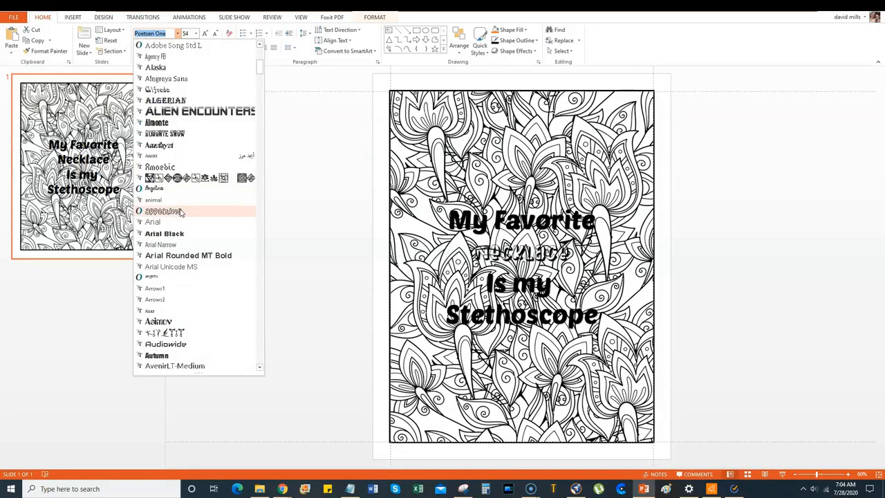
pyautogui.click(178, 126)
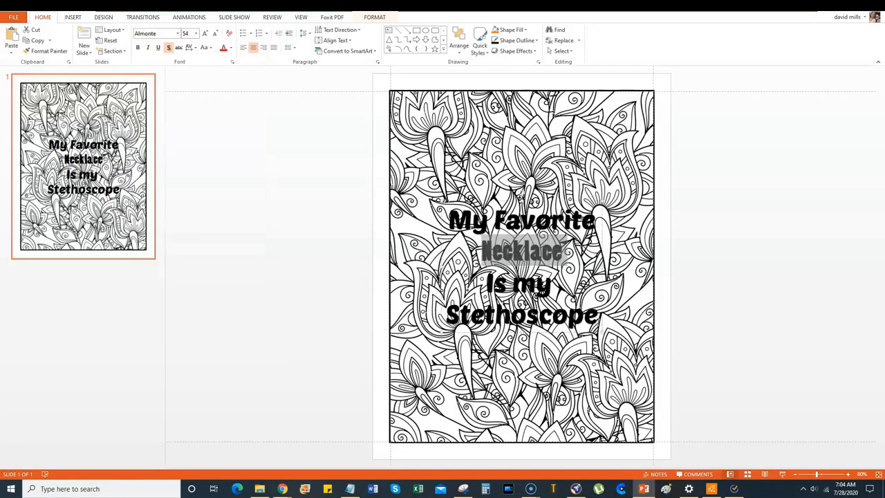
# Change the font of the word "Stethoscope" in the quote to Almonte.
pyautogui.click(599, 320)
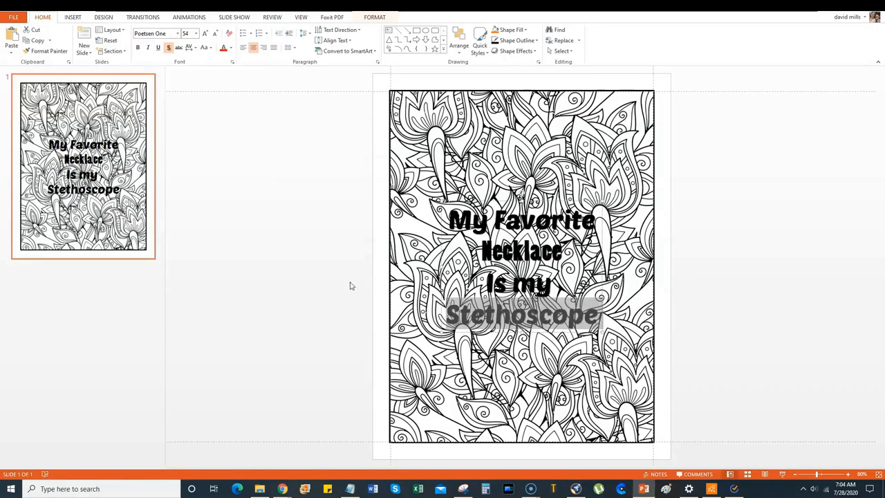
pyautogui.click(177, 33)
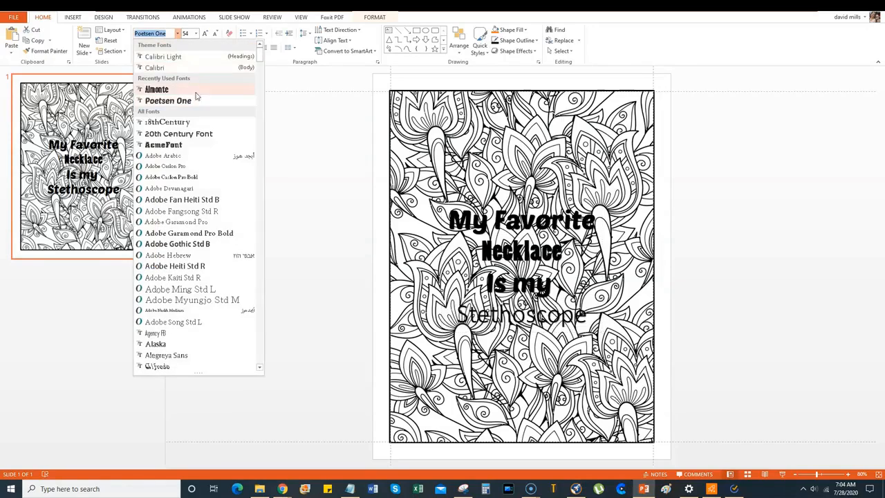
pyautogui.click(159, 90)
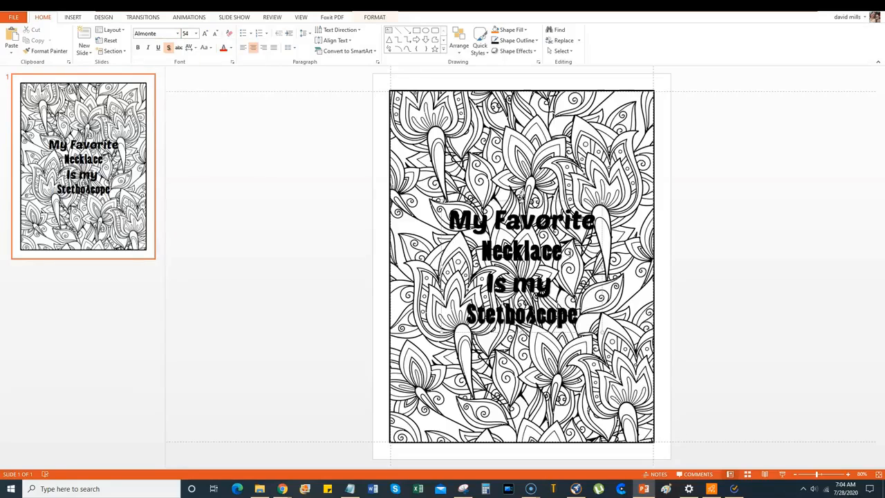
# Set the font size of the words "Necklace" and "Stethoscope" to 96.
pyautogui.moveTo(571, 254); pyautogui.dragTo(482, 255)
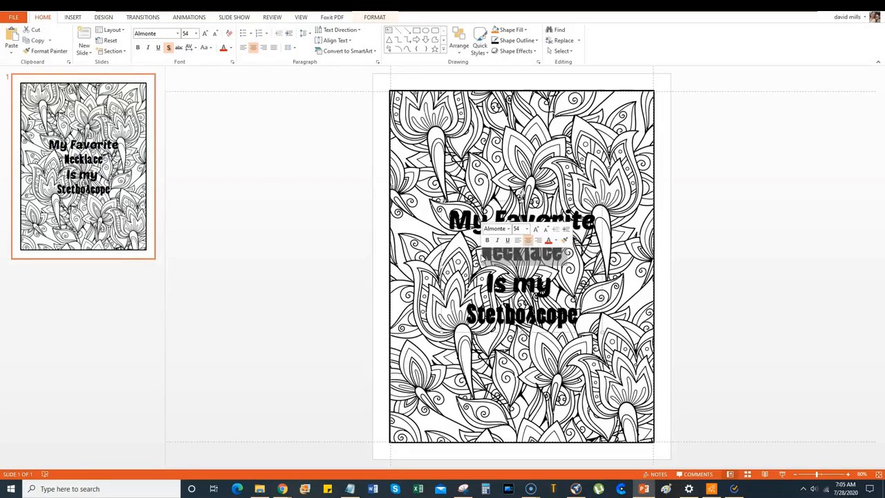
pyautogui.click(526, 229)
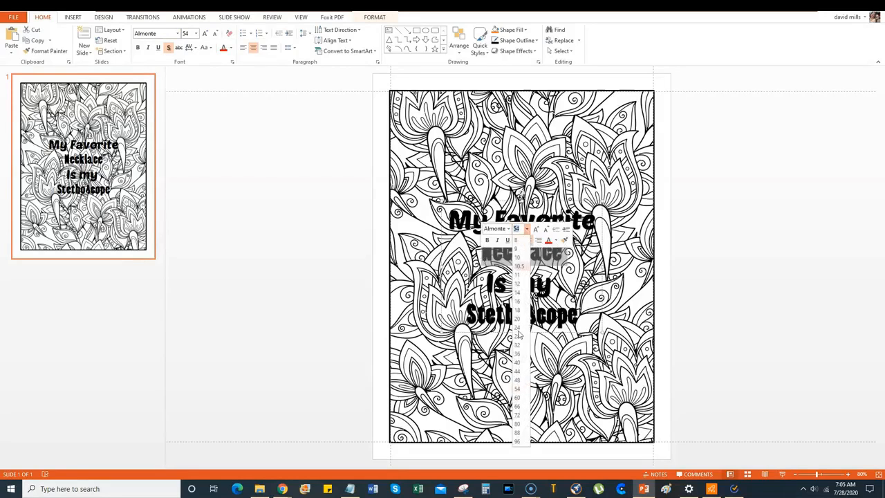
pyautogui.click(519, 441)
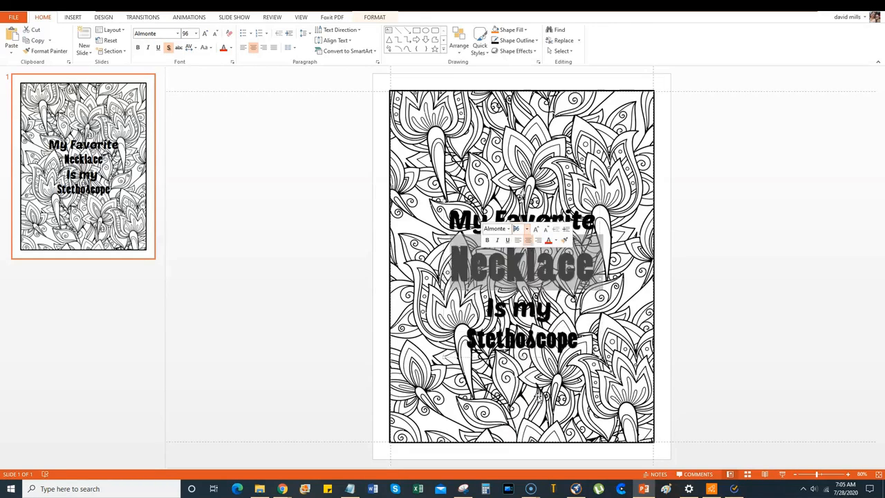
pyautogui.doubleClick(542, 338)
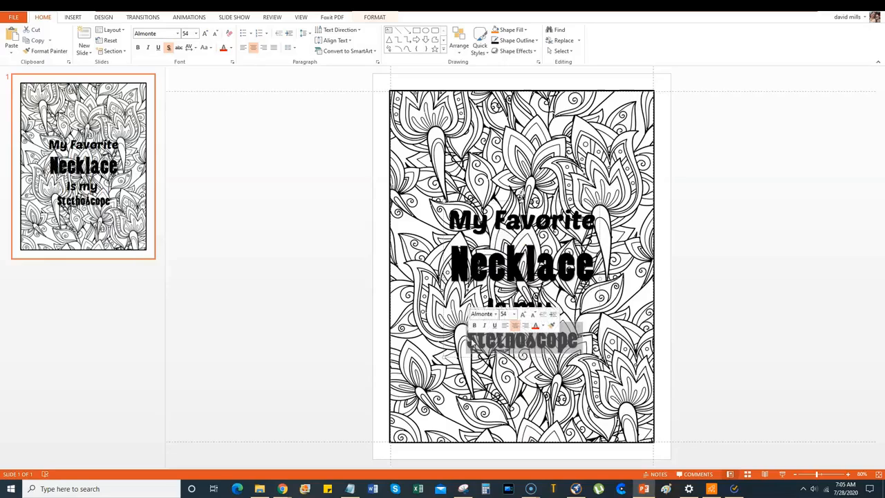
pyautogui.click(514, 314)
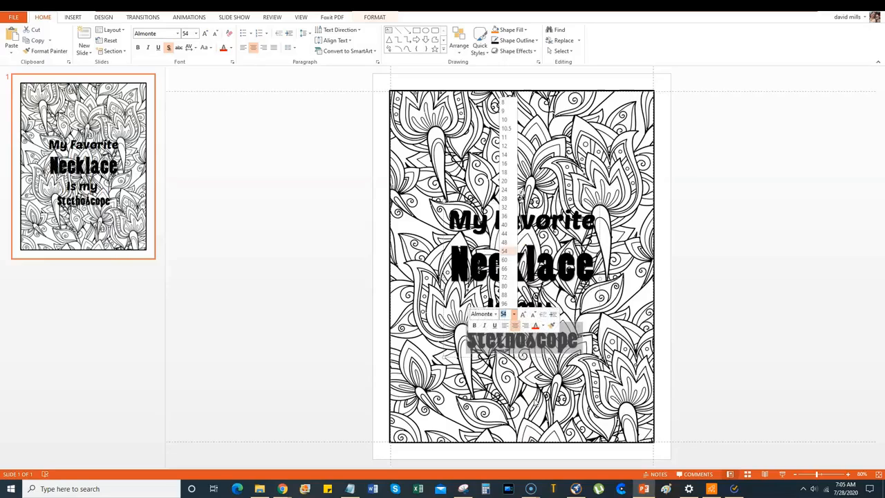
pyautogui.click(510, 305)
# Move the enlarged quote's WordArt box slightly up on the floral page.
pyautogui.click(554, 234)
pyautogui.moveTo(543, 197); pyautogui.dragTo(543, 178)
pyautogui.click(717, 279)
# Fill the text of the whole four-line quote with white.
pyautogui.click(582, 240)
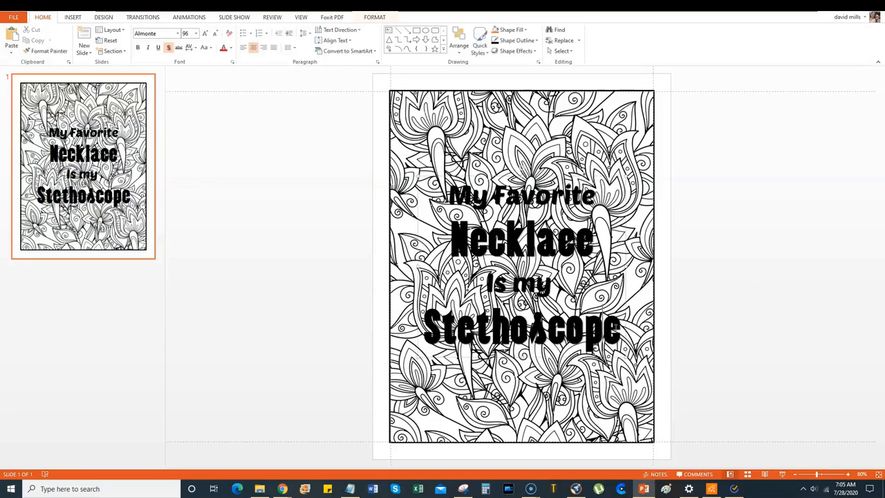
pyautogui.moveTo(621, 325); pyautogui.dragTo(440, 188)
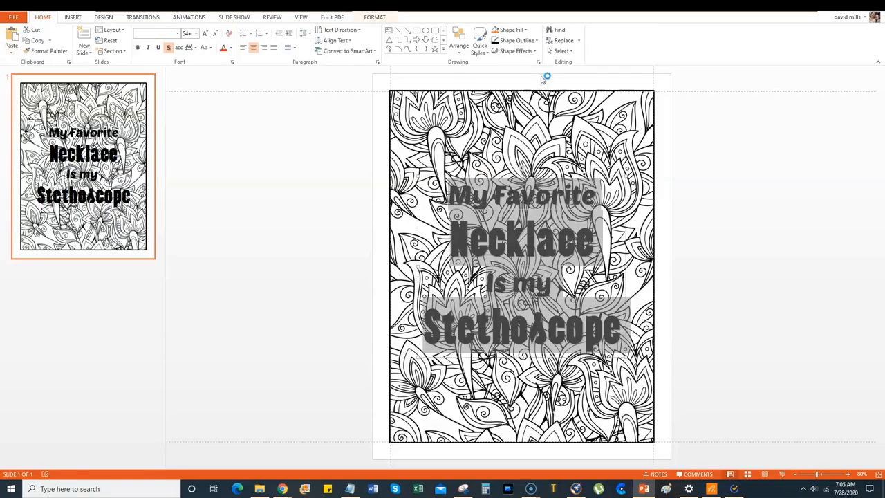
pyautogui.click(377, 19)
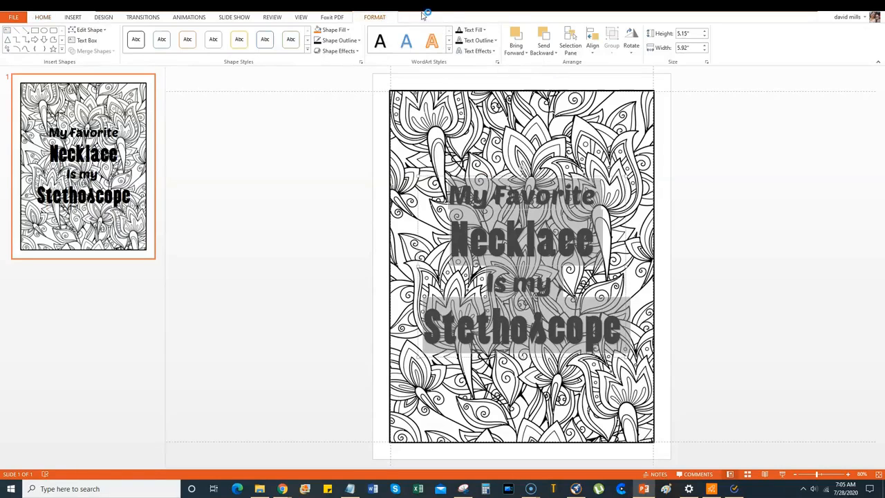
pyautogui.click(486, 30)
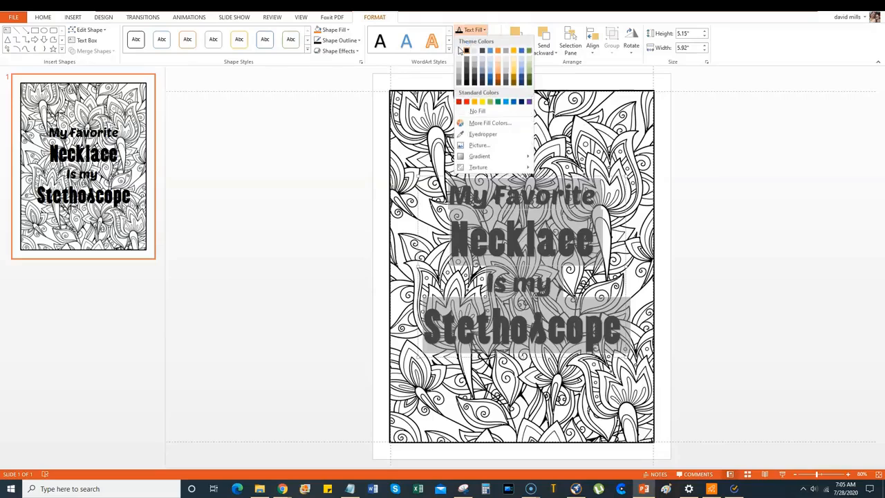
pyautogui.click(460, 52)
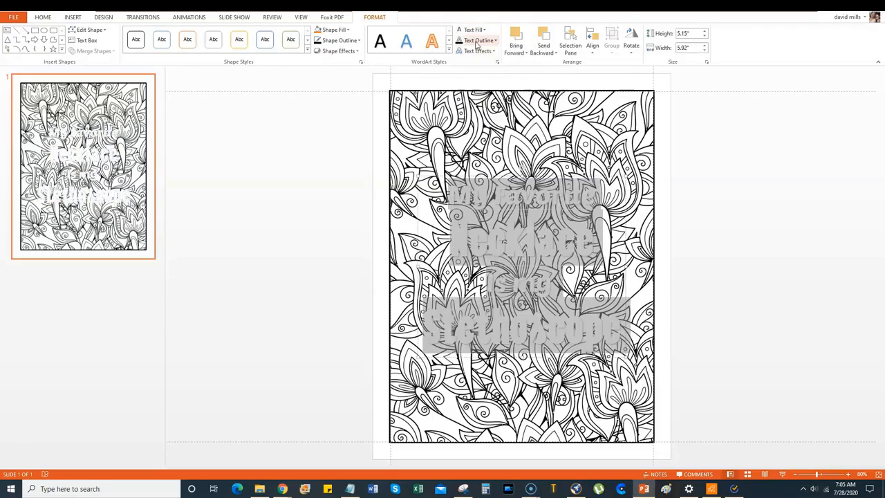
# Give the whole quote's text a black outline with a weight of 3 pt.
pyautogui.click(494, 40)
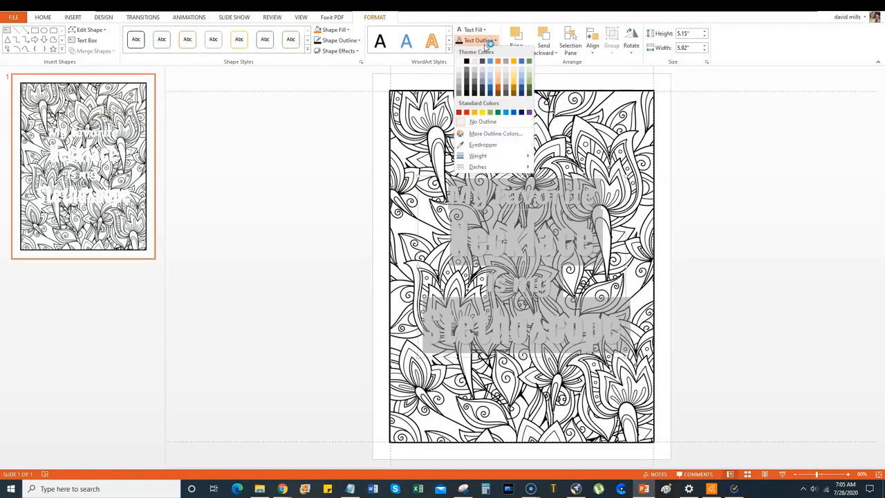
pyautogui.click(468, 63)
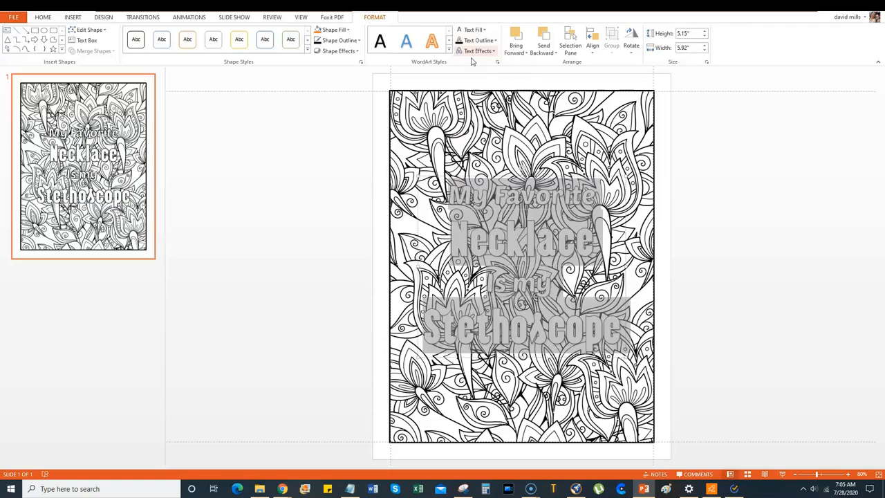
pyautogui.click(495, 41)
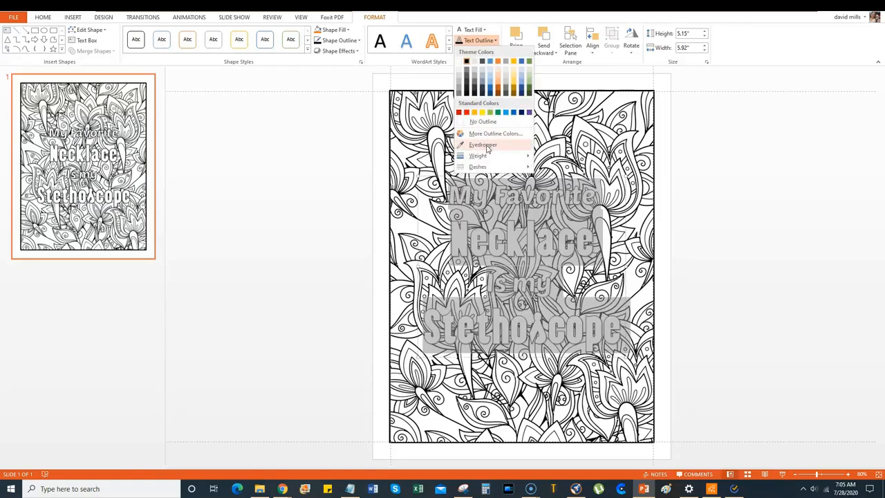
pyautogui.moveTo(487, 157)
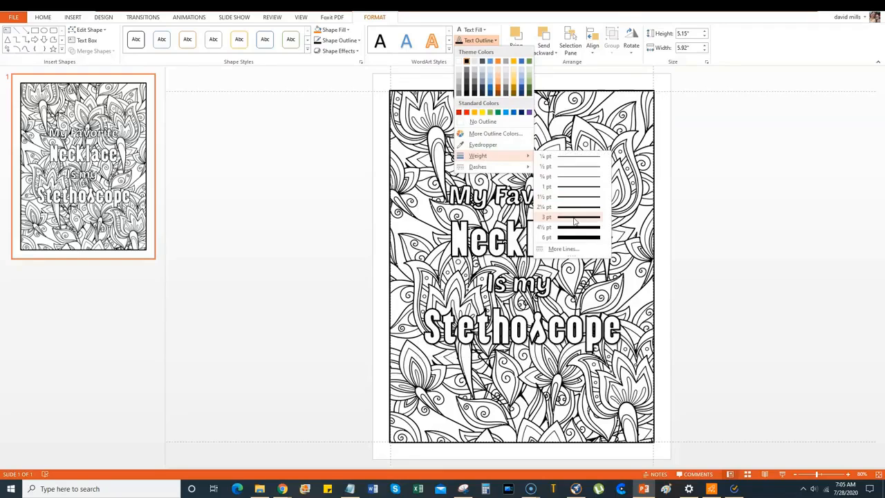
pyautogui.click(574, 220)
pyautogui.click(725, 264)
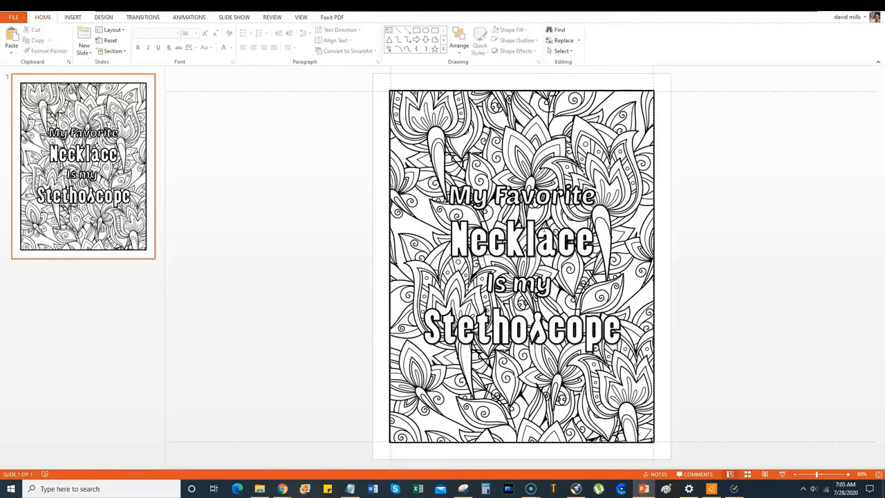
pyautogui.click(514, 240)
pyautogui.click(774, 190)
# Draw a closed freehand shape with the Curve tool around the outside of the four-line quote, following its contour.
pyautogui.click(73, 17)
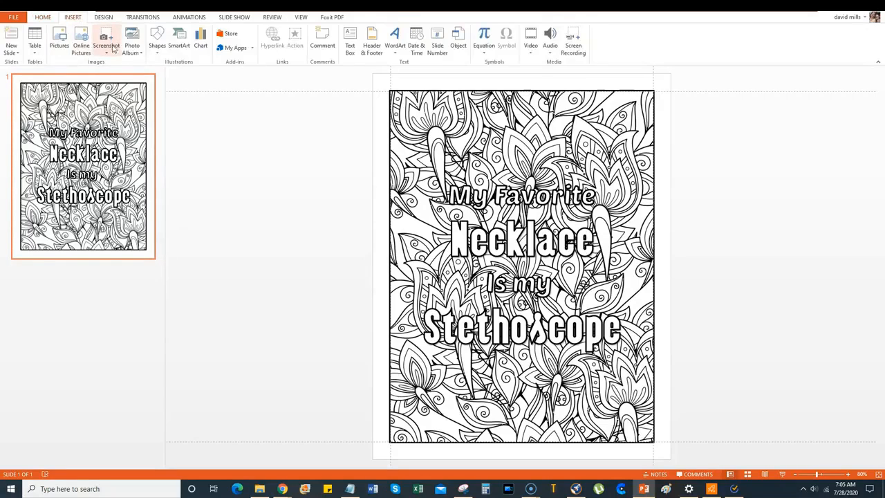
pyautogui.click(158, 45)
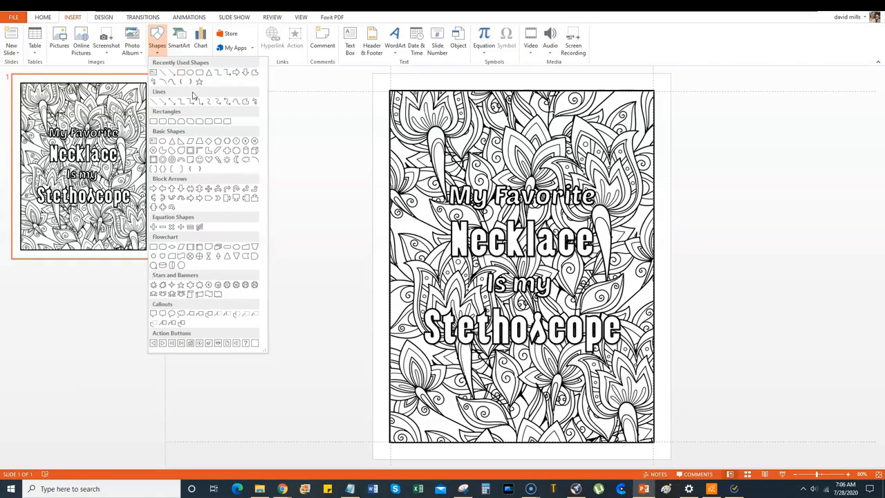
pyautogui.click(235, 102)
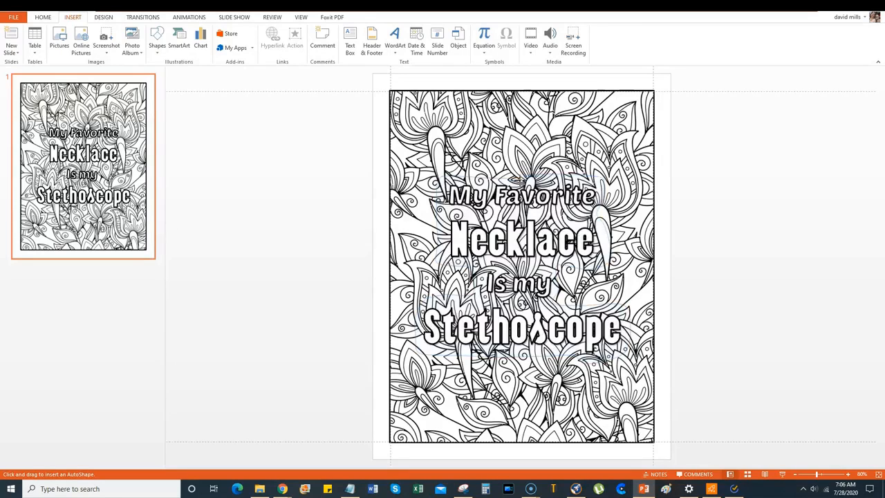
pyautogui.click(517, 177)
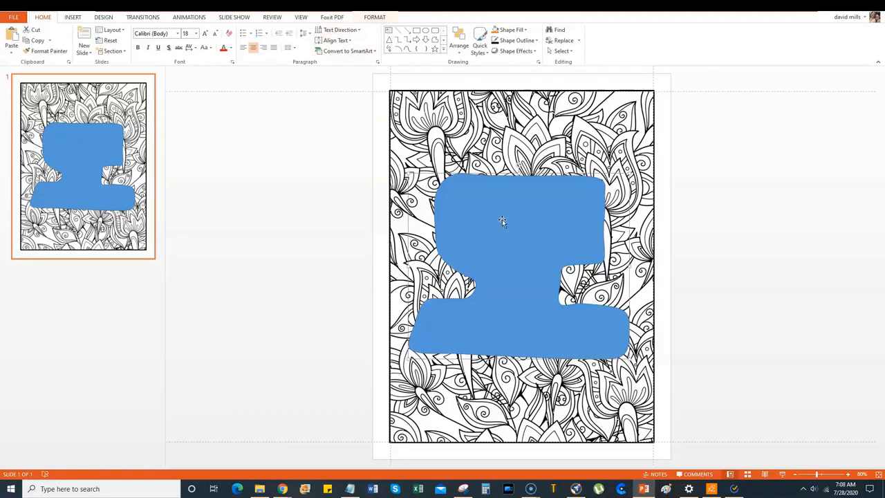
# Fill the freehand contour shape with white and give it a black outline with a weight of 2¼ pt.
pyautogui.click(515, 30)
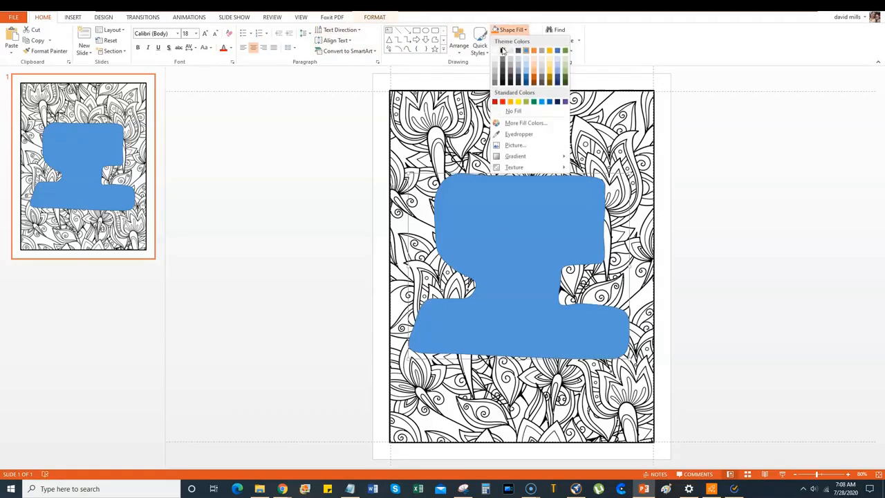
pyautogui.click(496, 52)
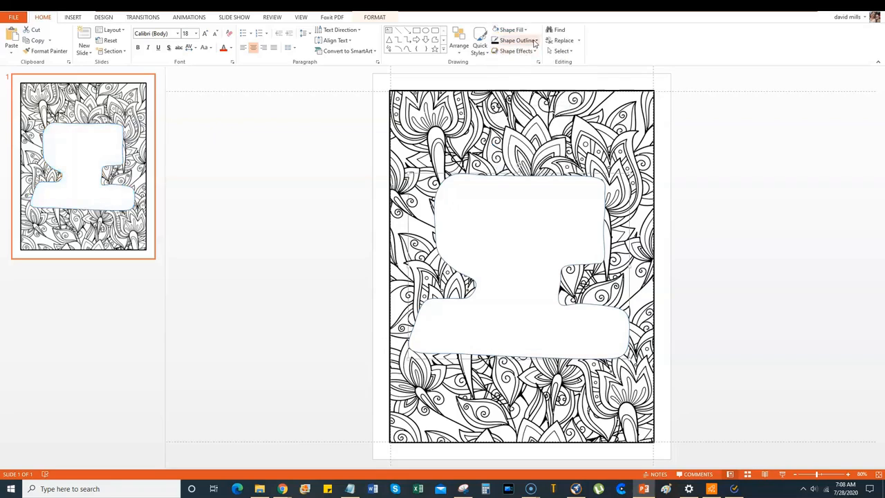
pyautogui.click(534, 40)
pyautogui.click(503, 62)
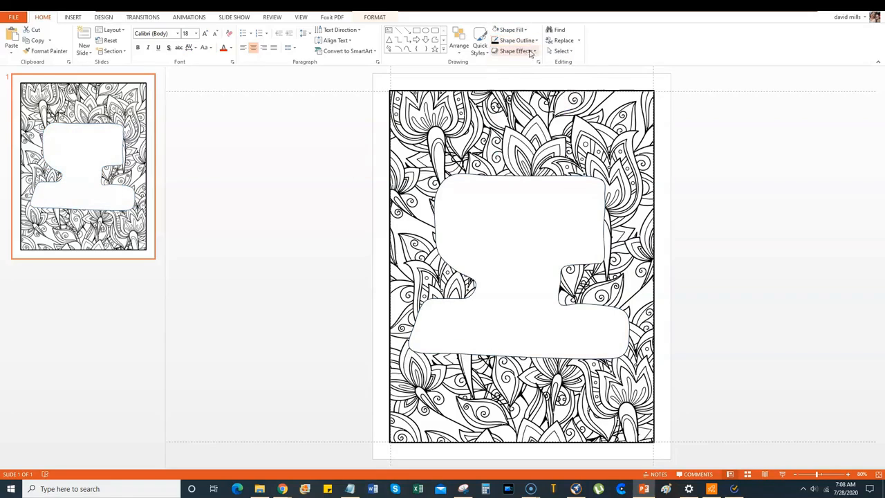
pyautogui.click(529, 41)
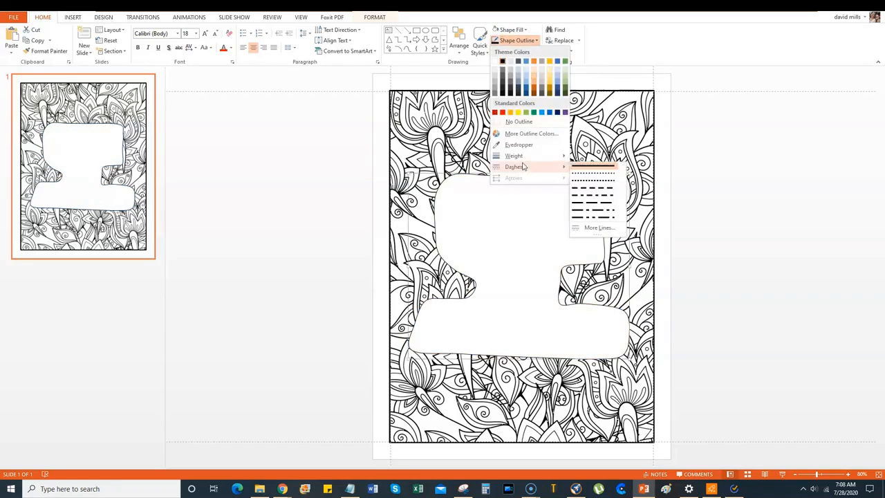
pyautogui.moveTo(526, 157)
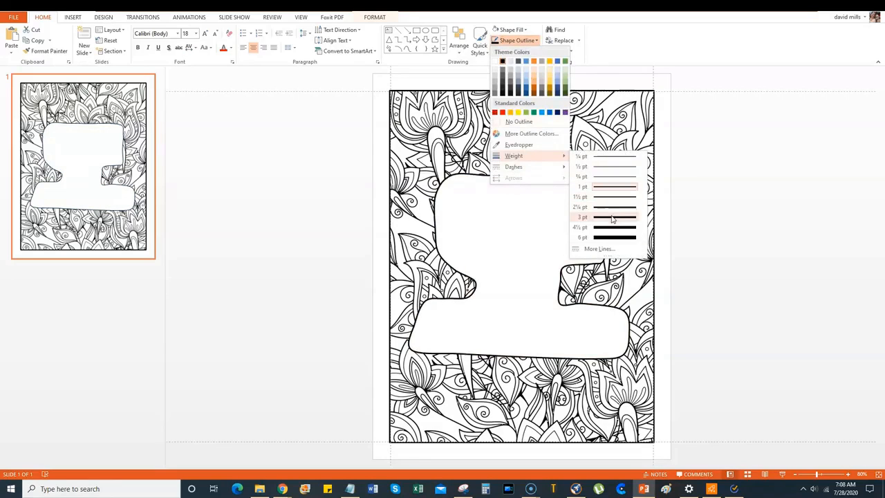
pyautogui.click(612, 208)
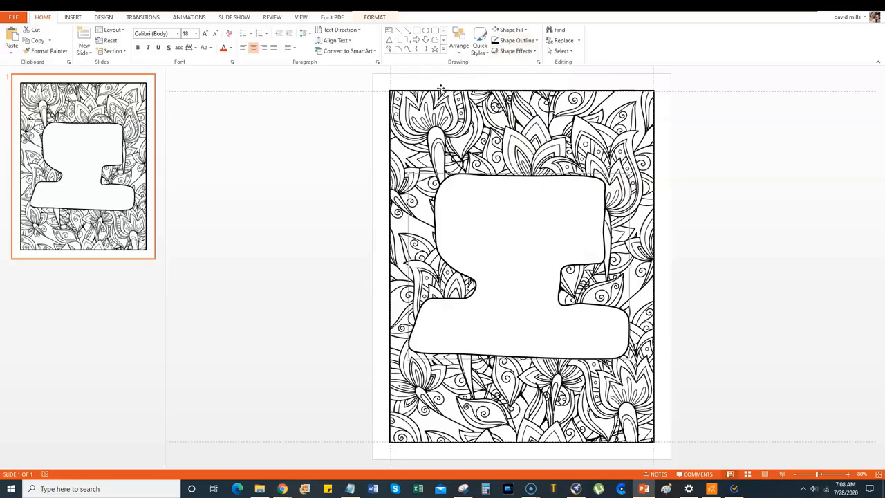
# Send the white contour shape backward one level, behind the quote text, and deselect it.
pyautogui.click(458, 43)
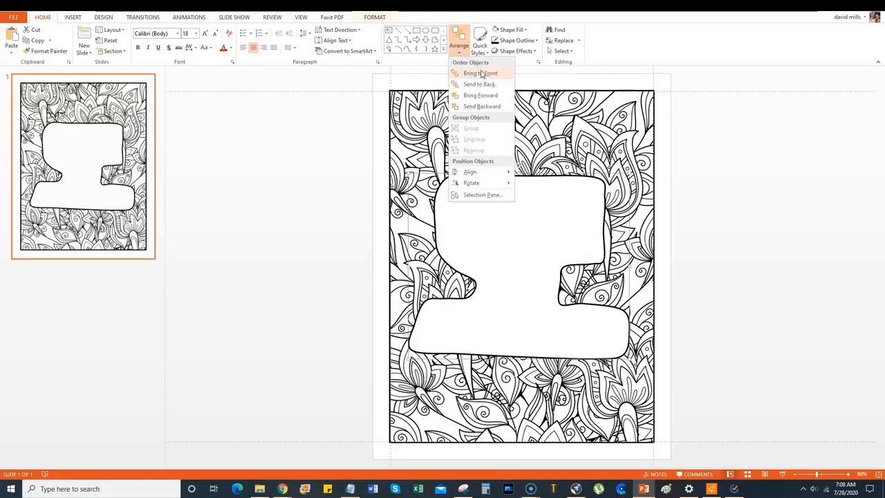
pyautogui.click(512, 29)
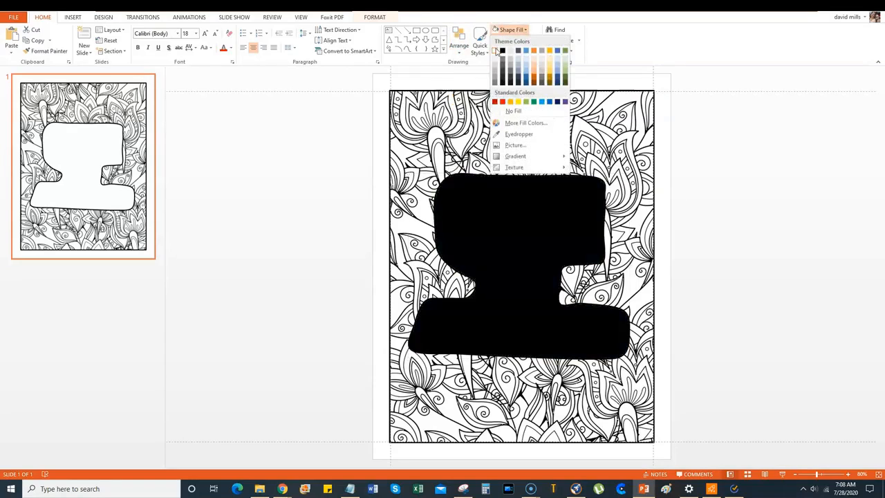
pyautogui.click(458, 43)
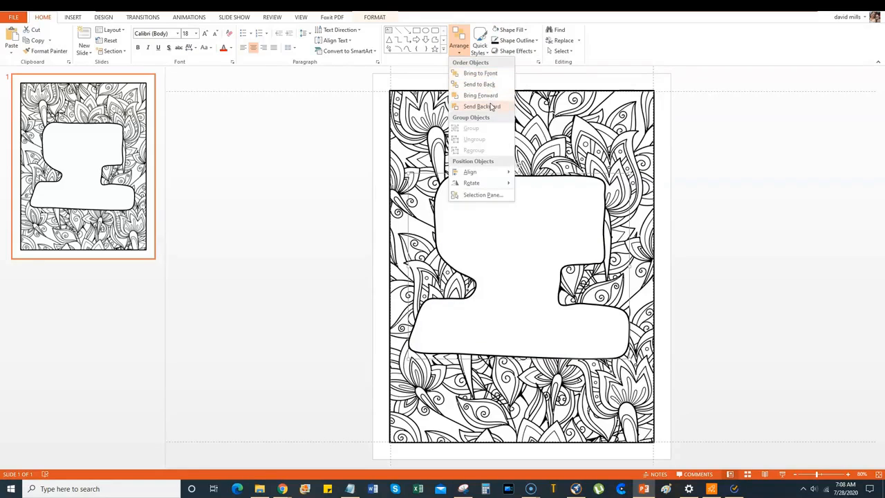
pyautogui.click(483, 106)
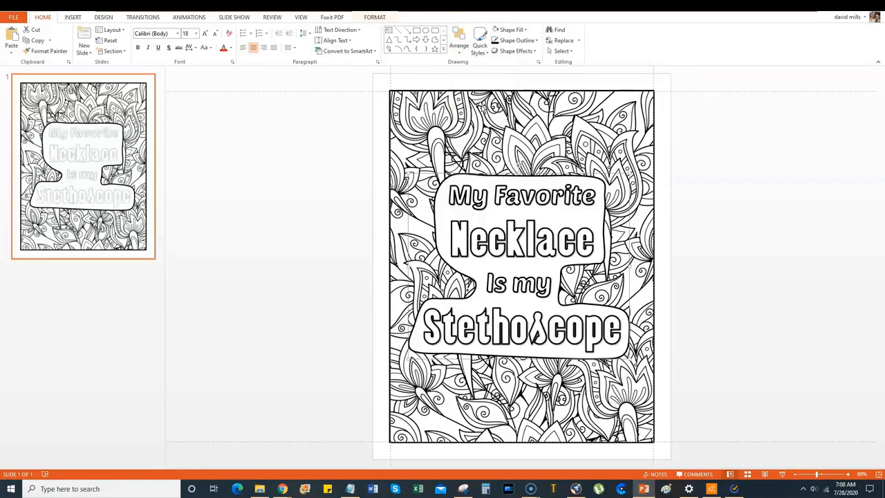
pyautogui.click(763, 250)
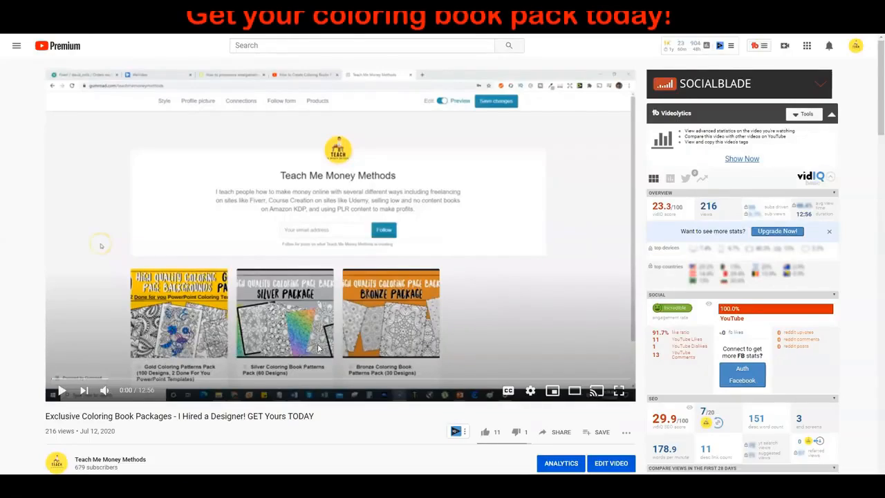
# Open the TMMGoldColoringPack link from the YouTube video's description and look over the product page.
pyautogui.scroll(-3, 315, 389)
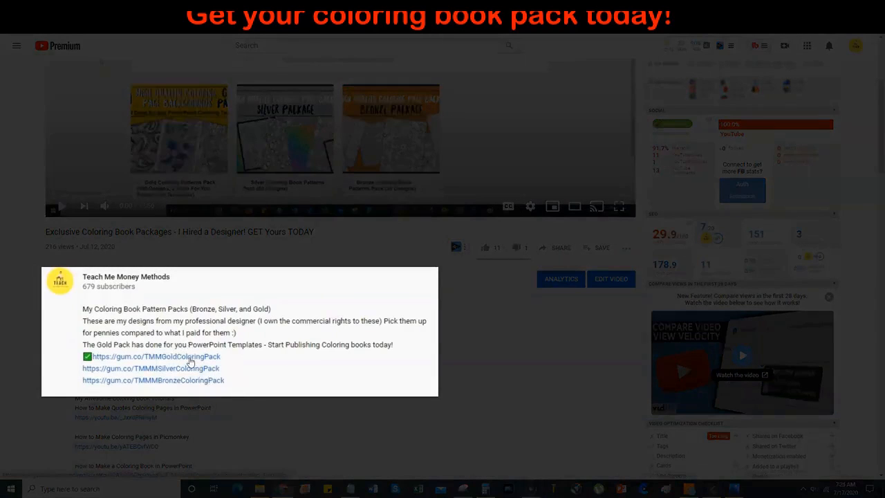
pyautogui.click(190, 358)
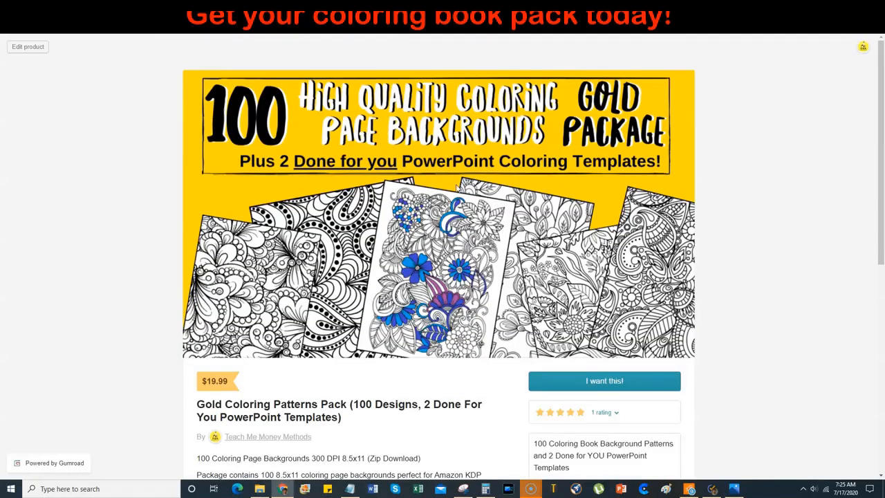
pyautogui.scroll(-5, 436, 193)
pyautogui.scroll(-1, 434, 195)
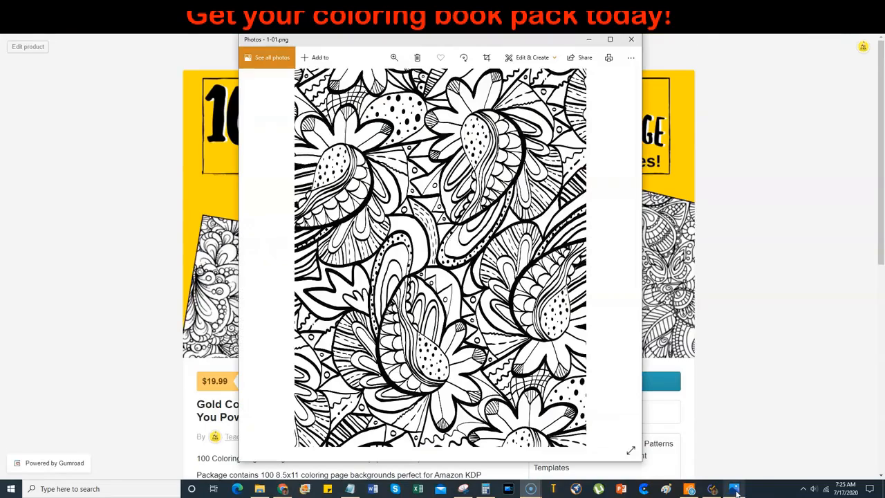
# Switch to the Photos app and browse the coloring page patterns one by one from 1-01.png to 26-01.png.
pyautogui.click(735, 490)
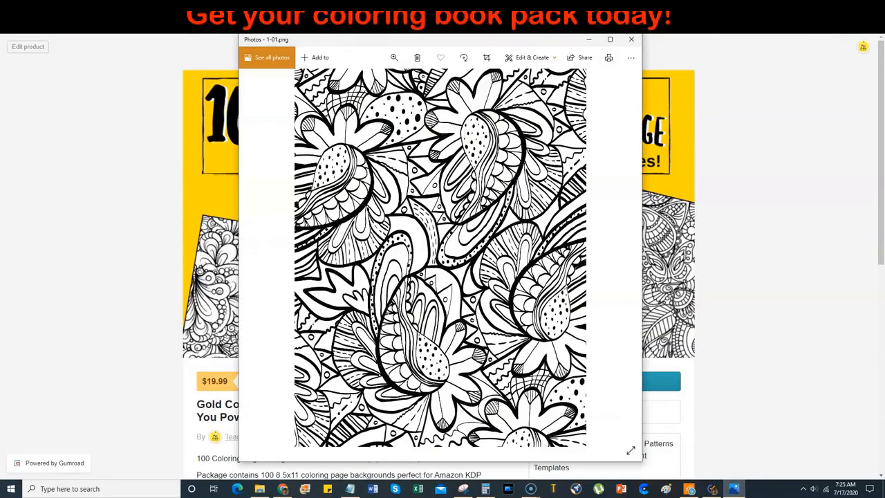
pyautogui.click(619, 257)
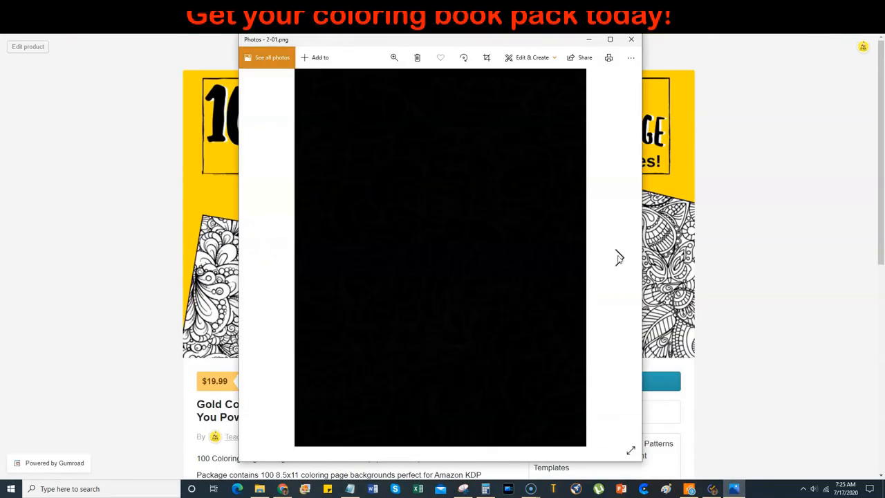
pyautogui.click(619, 257)
pyautogui.click(619, 258)
pyautogui.click(619, 257)
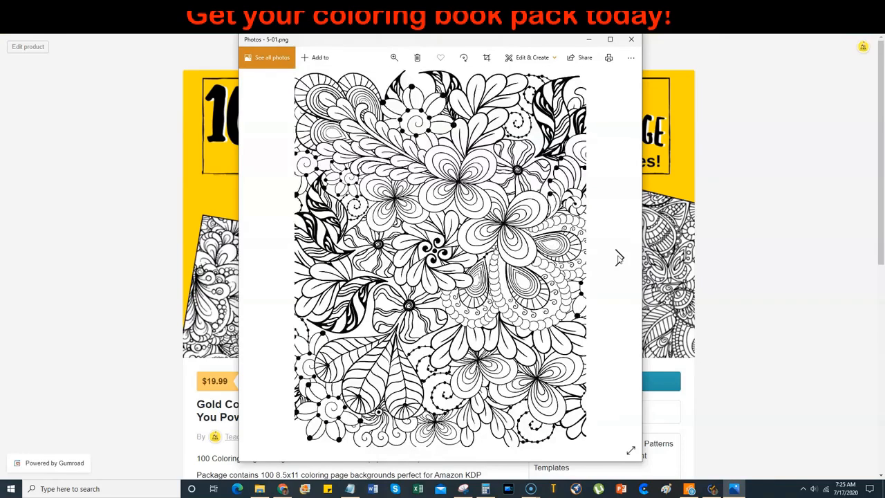
pyautogui.click(619, 257)
pyautogui.click(619, 257)
pyautogui.click(619, 258)
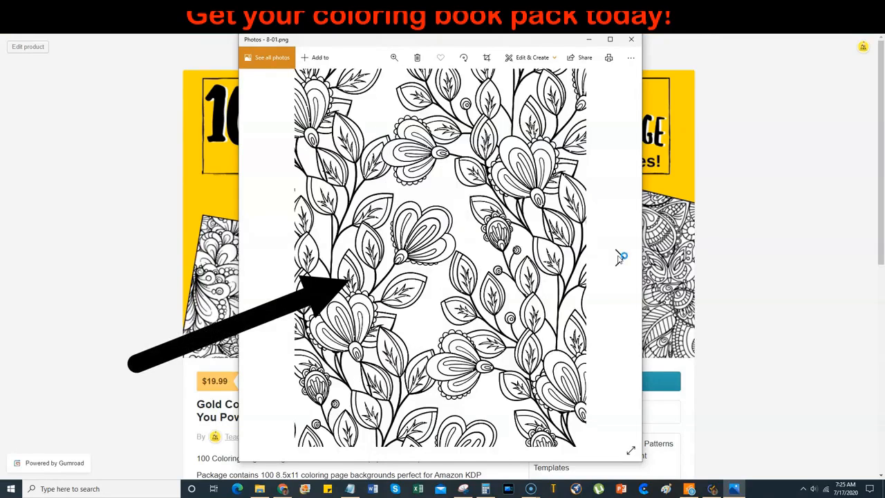
pyautogui.click(619, 257)
pyautogui.click(619, 258)
pyautogui.click(619, 257)
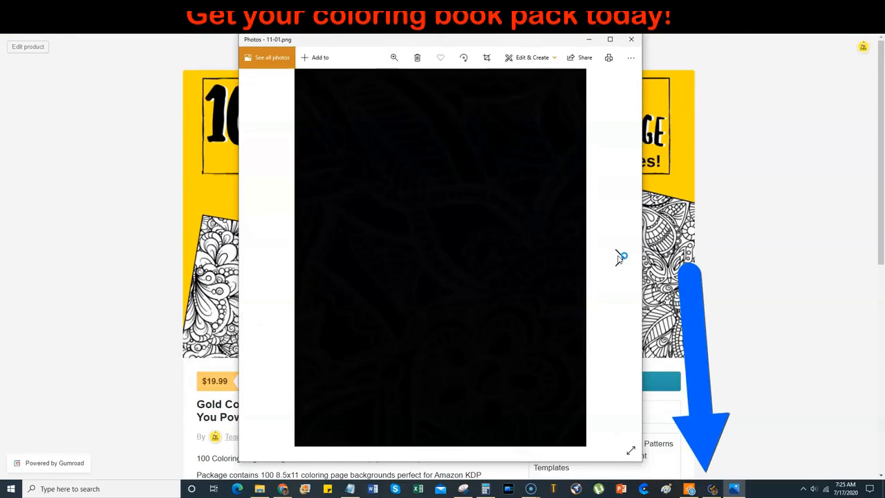
pyautogui.click(619, 257)
pyautogui.click(620, 257)
pyautogui.click(619, 257)
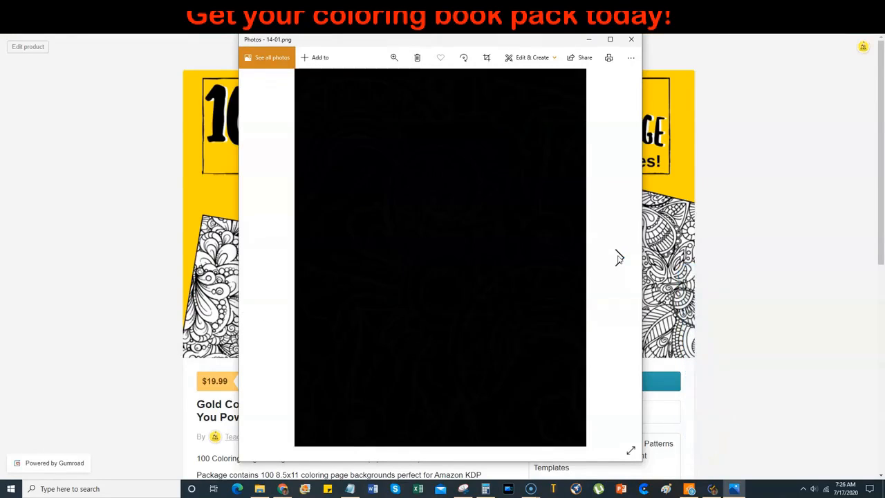
pyautogui.click(619, 257)
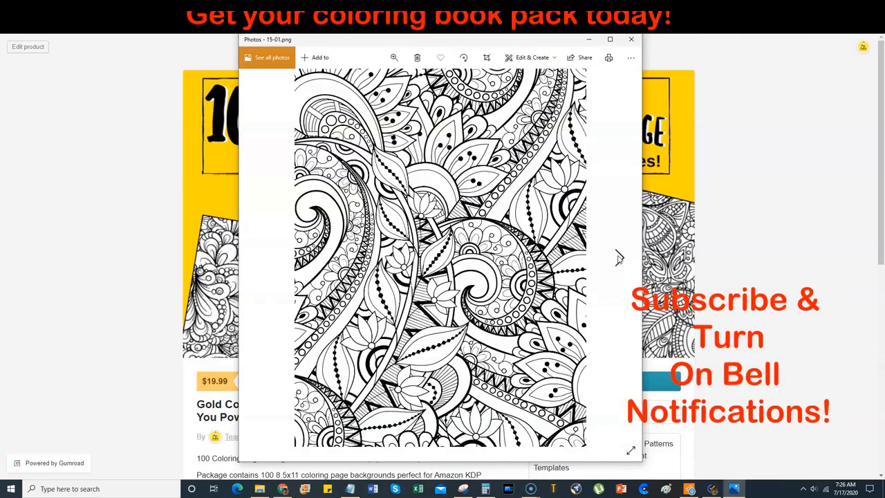
pyautogui.click(619, 258)
pyautogui.click(619, 257)
pyautogui.click(619, 258)
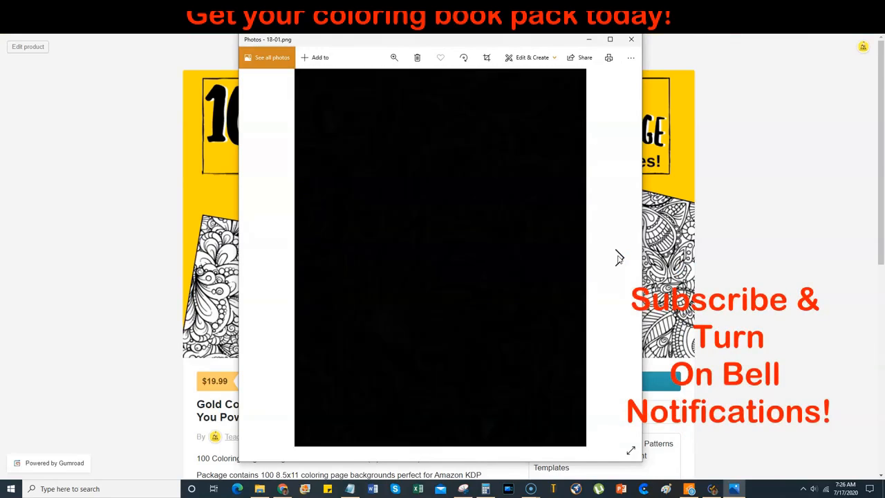
pyautogui.click(619, 257)
pyautogui.click(619, 258)
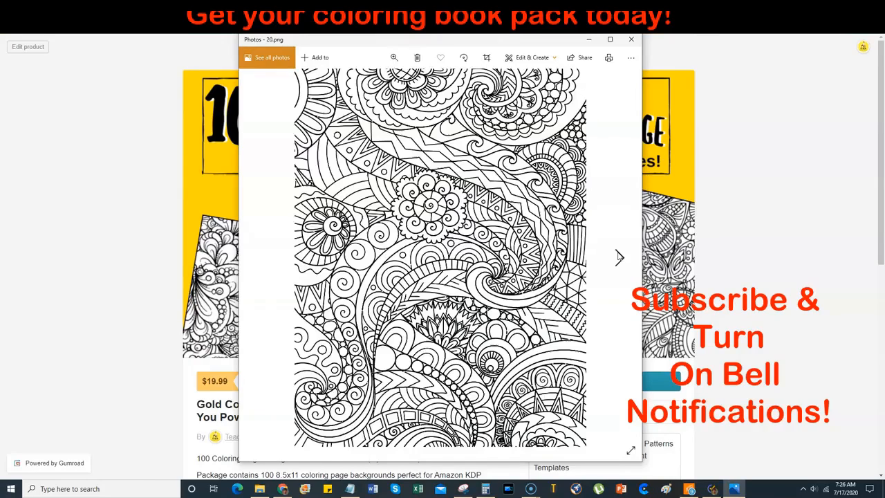
pyautogui.click(619, 257)
pyautogui.click(619, 258)
pyautogui.click(619, 257)
pyautogui.click(619, 257)
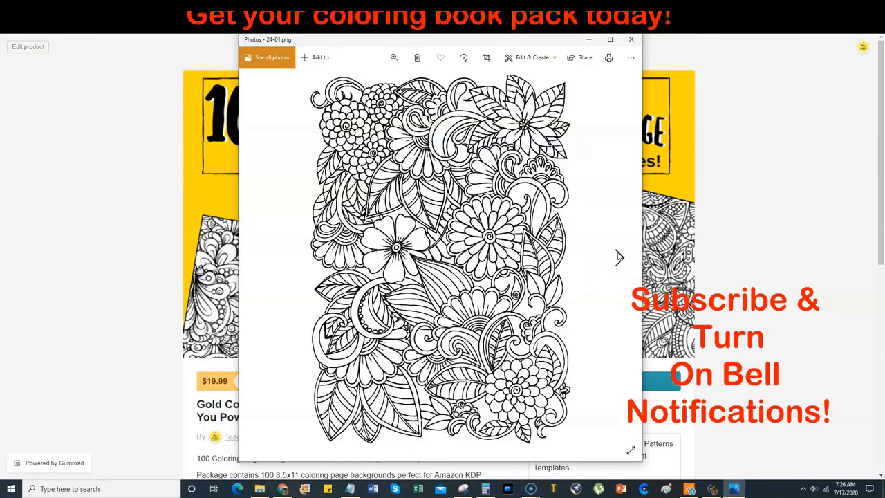
pyautogui.click(620, 257)
pyautogui.click(619, 257)
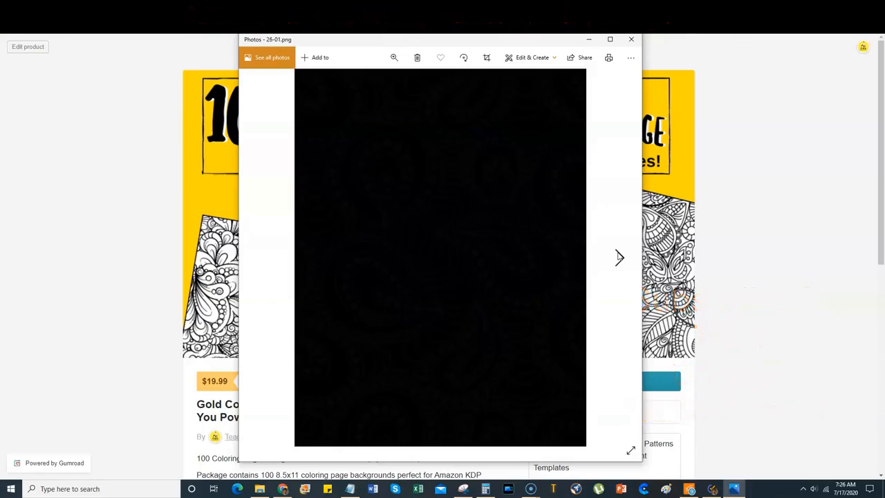